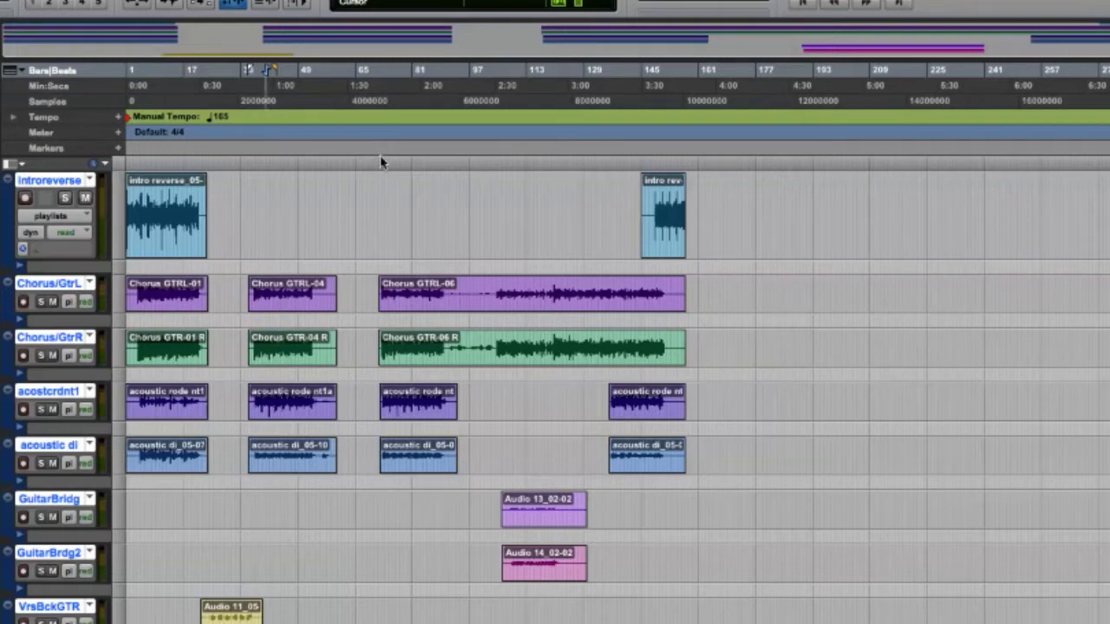
# - On the intro track, mark a time range from bar 161 back to the session start
pyautogui.scroll(-3, 379, 178)
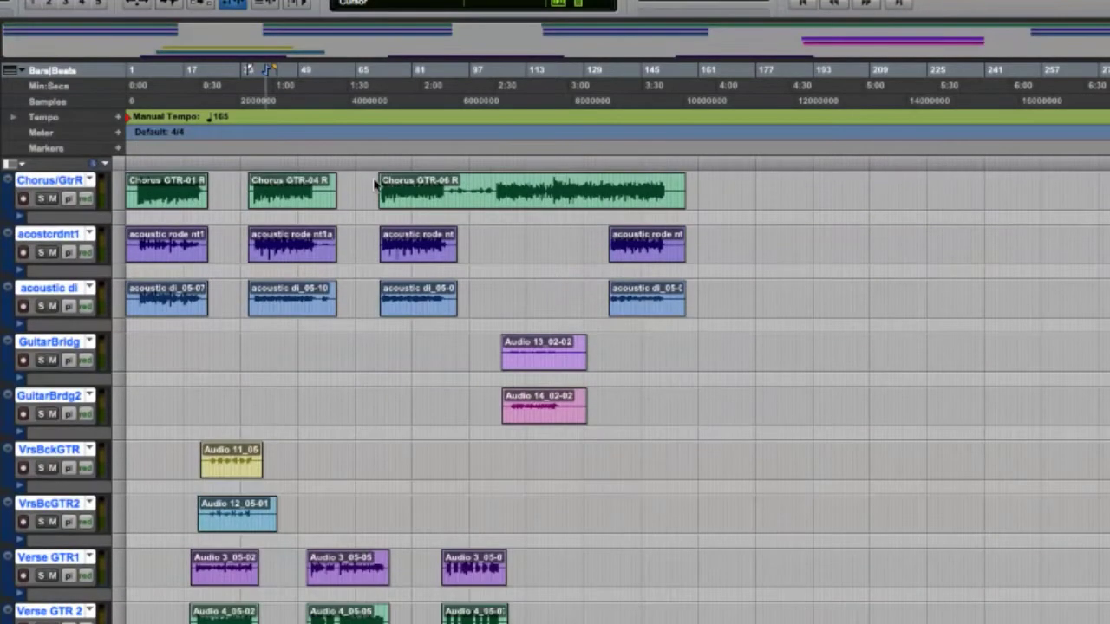
pyautogui.scroll(-2, 375, 188)
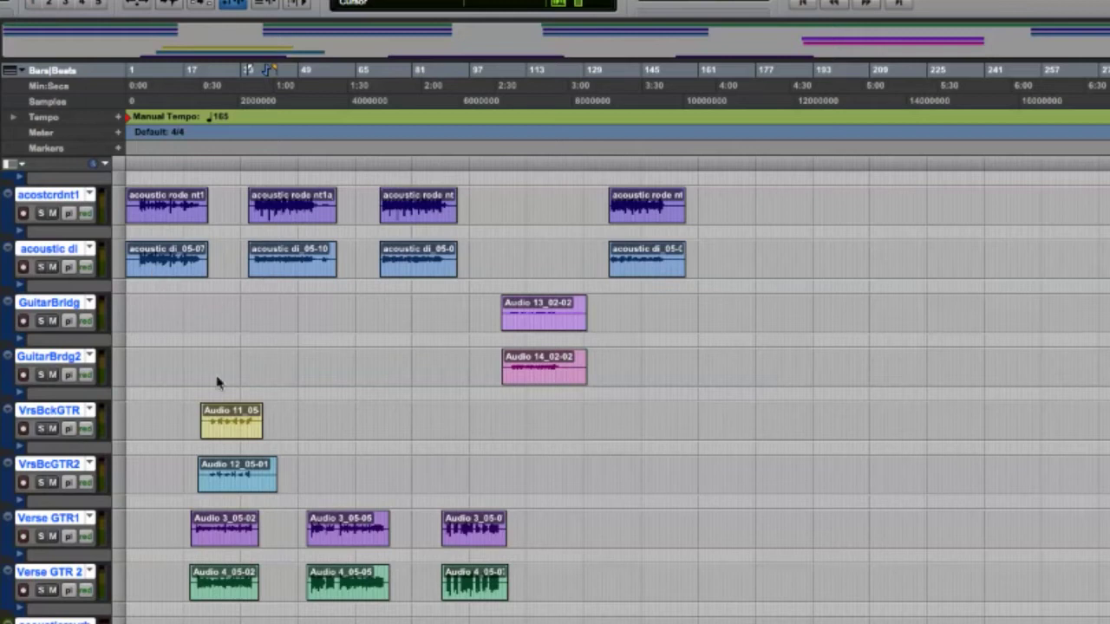
pyautogui.scroll(-1, 247, 390)
pyautogui.scroll(-1, 247, 390)
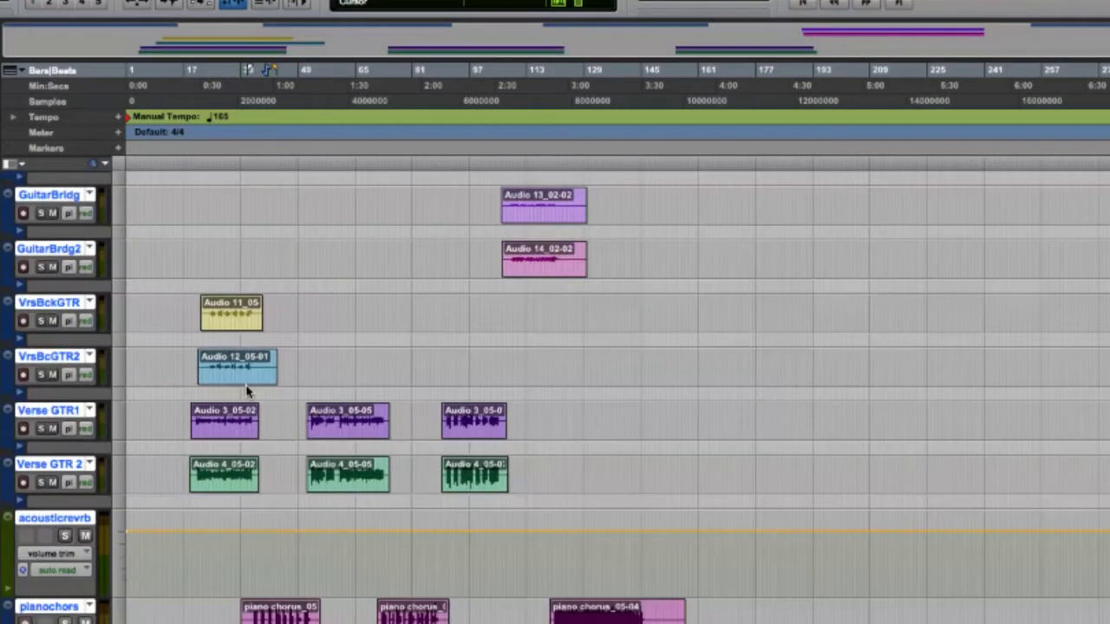
pyautogui.scroll(-1, 250, 388)
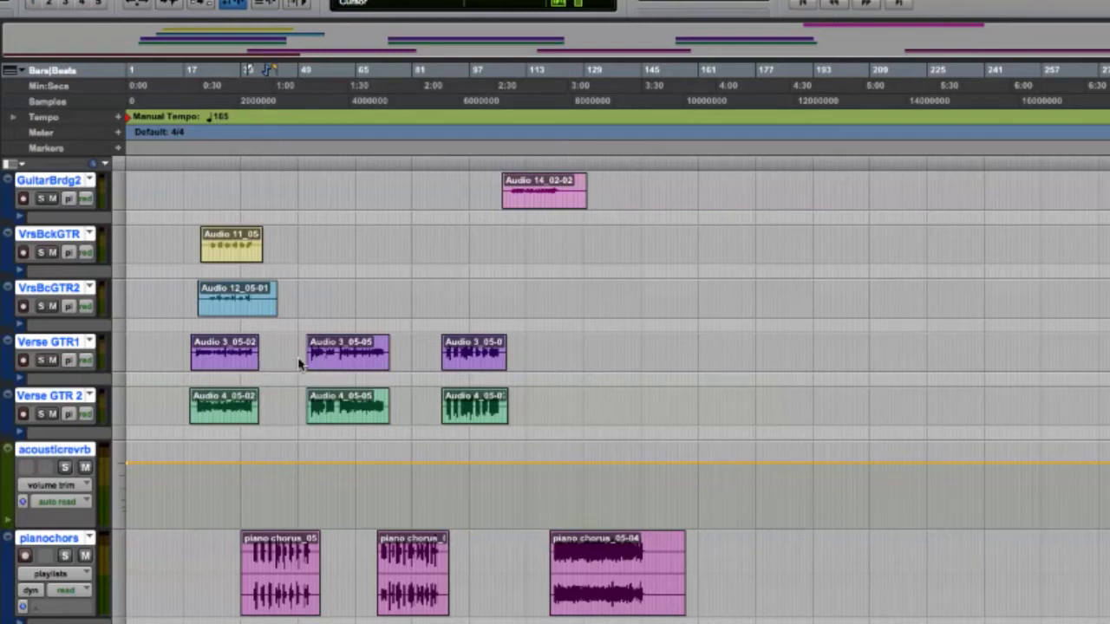
pyautogui.scroll(-2, 298, 364)
pyautogui.scroll(-1, 297, 366)
pyautogui.scroll(-1, 297, 366)
pyautogui.scroll(-2, 295, 368)
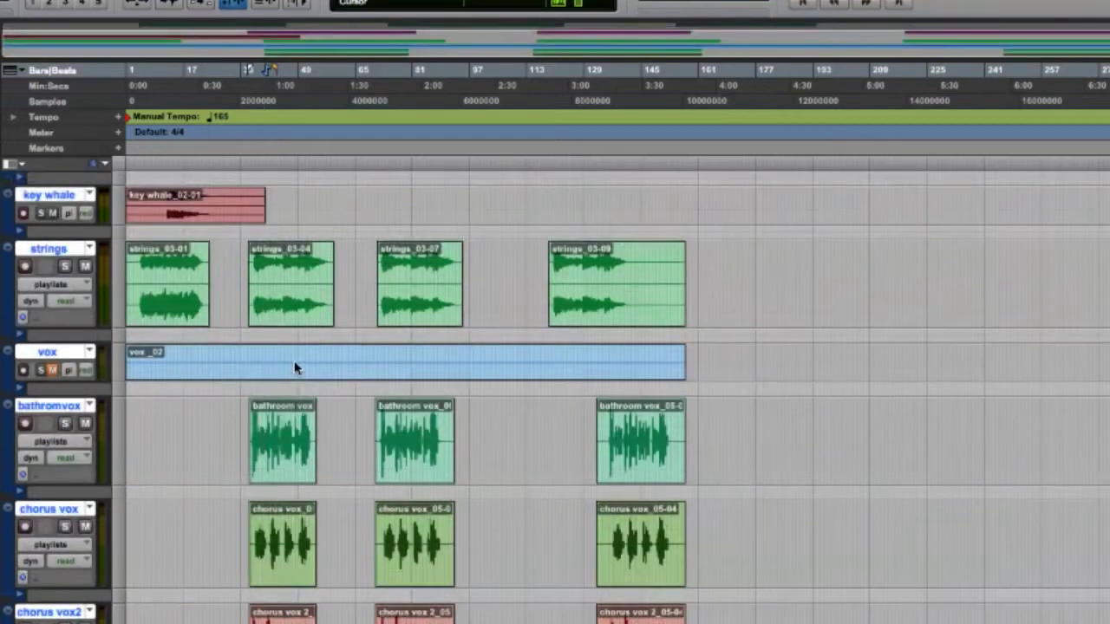
pyautogui.scroll(-3, 295, 368)
pyautogui.scroll(-1, 297, 364)
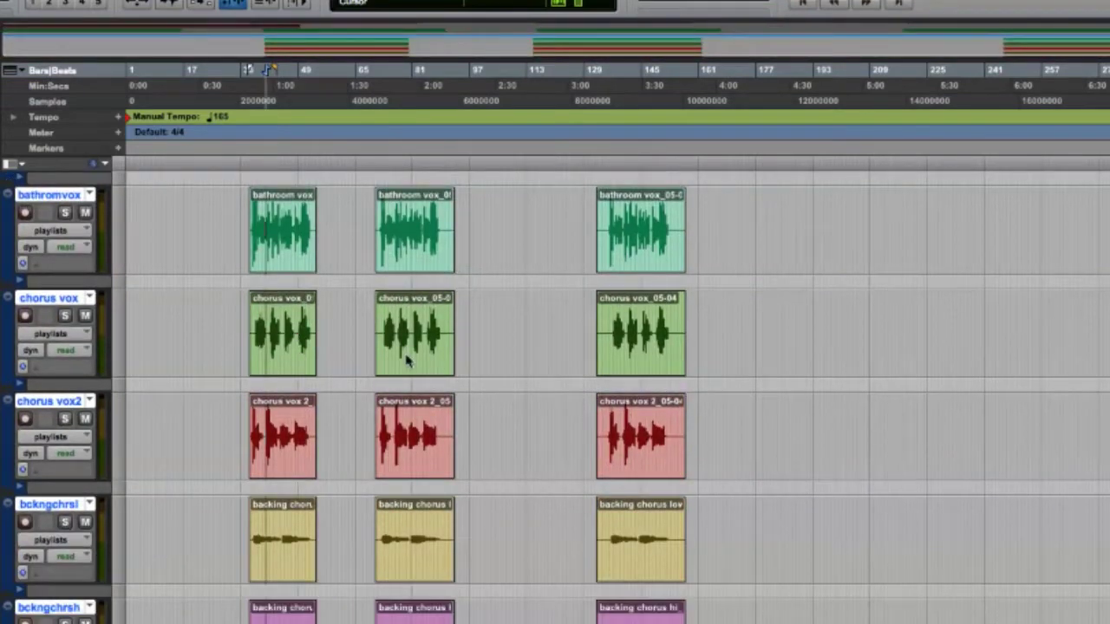
pyautogui.scroll(-3, 408, 363)
pyautogui.scroll(-1, 404, 364)
pyautogui.scroll(-3, 404, 364)
pyautogui.scroll(-2, 403, 365)
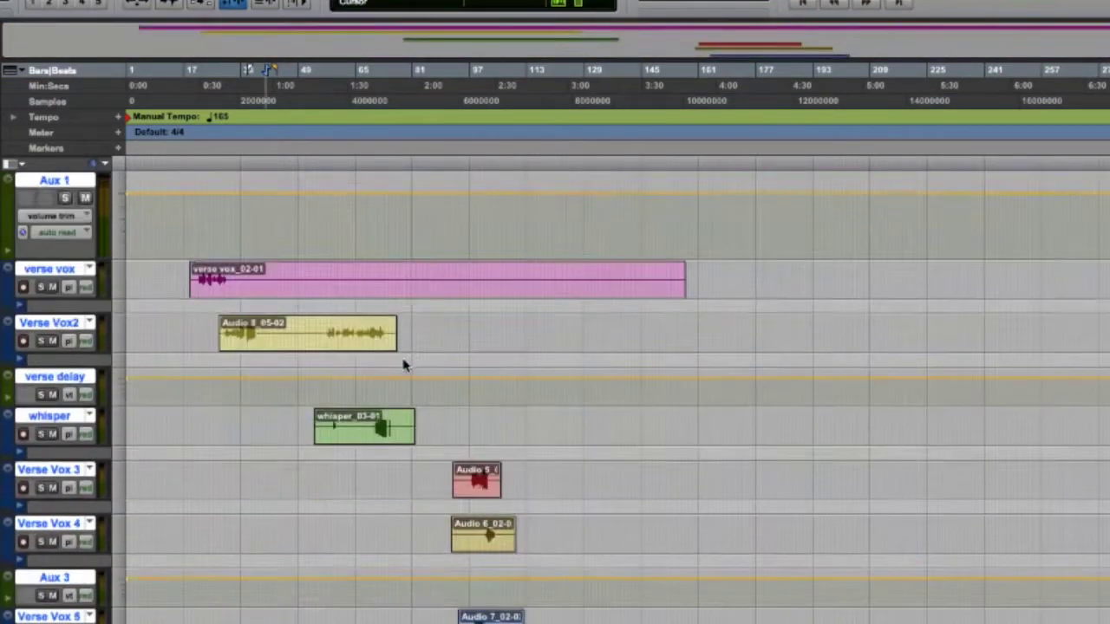
pyautogui.scroll(-3, 403, 366)
pyautogui.scroll(-1, 405, 368)
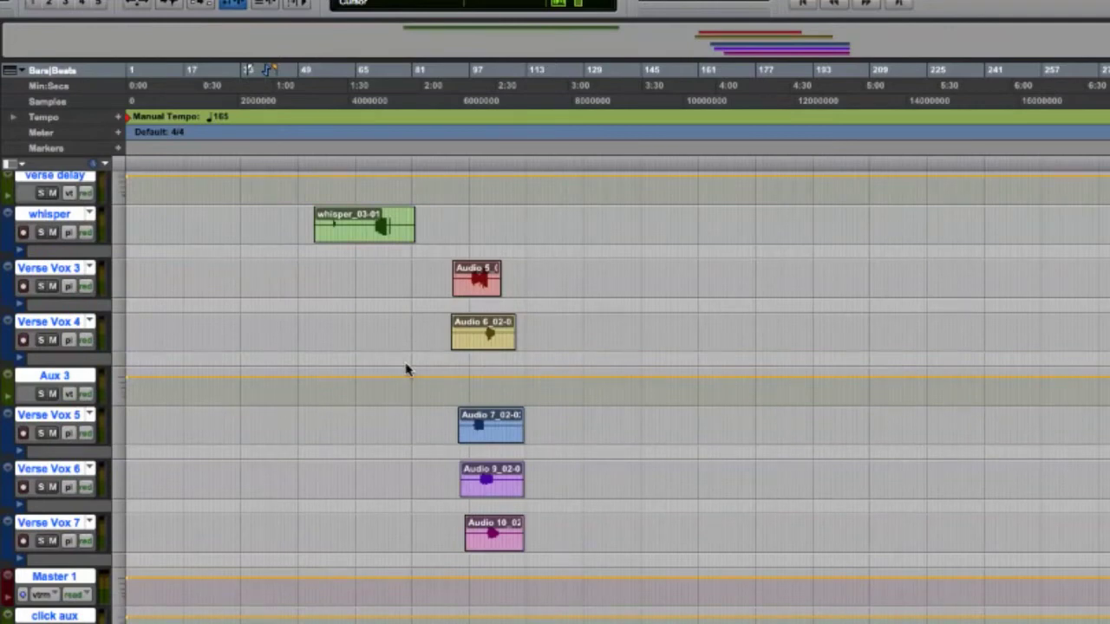
pyautogui.scroll(1, 406, 368)
pyautogui.scroll(3, 404, 367)
pyautogui.scroll(5, 404, 366)
pyautogui.scroll(3, 403, 369)
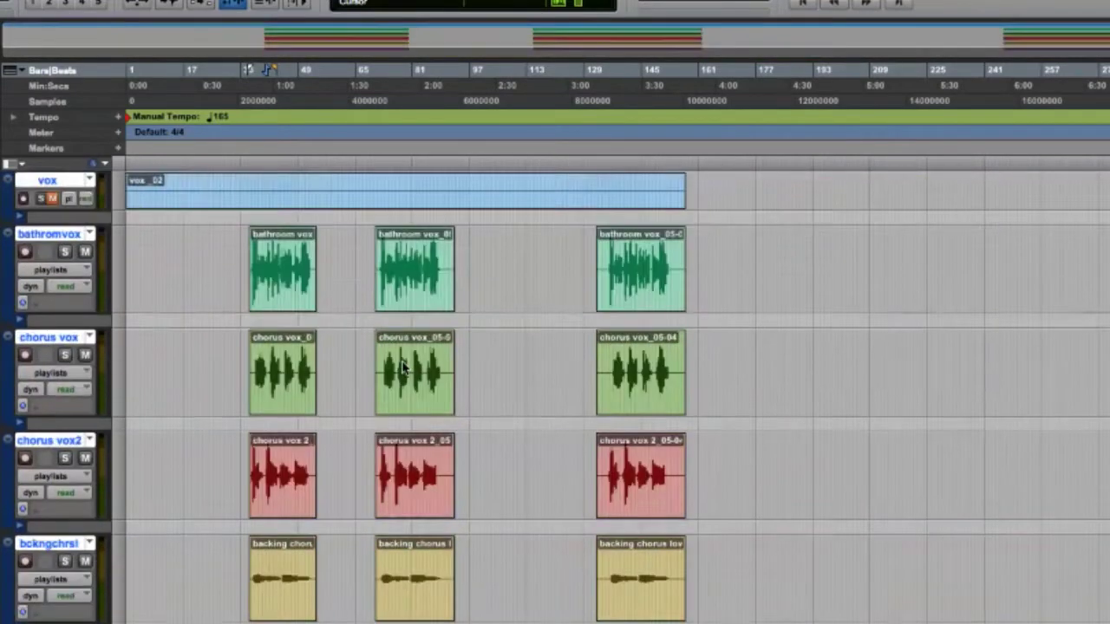
pyautogui.scroll(5, 403, 367)
pyautogui.scroll(5, 403, 364)
pyautogui.scroll(3, 403, 363)
pyautogui.scroll(1, 403, 361)
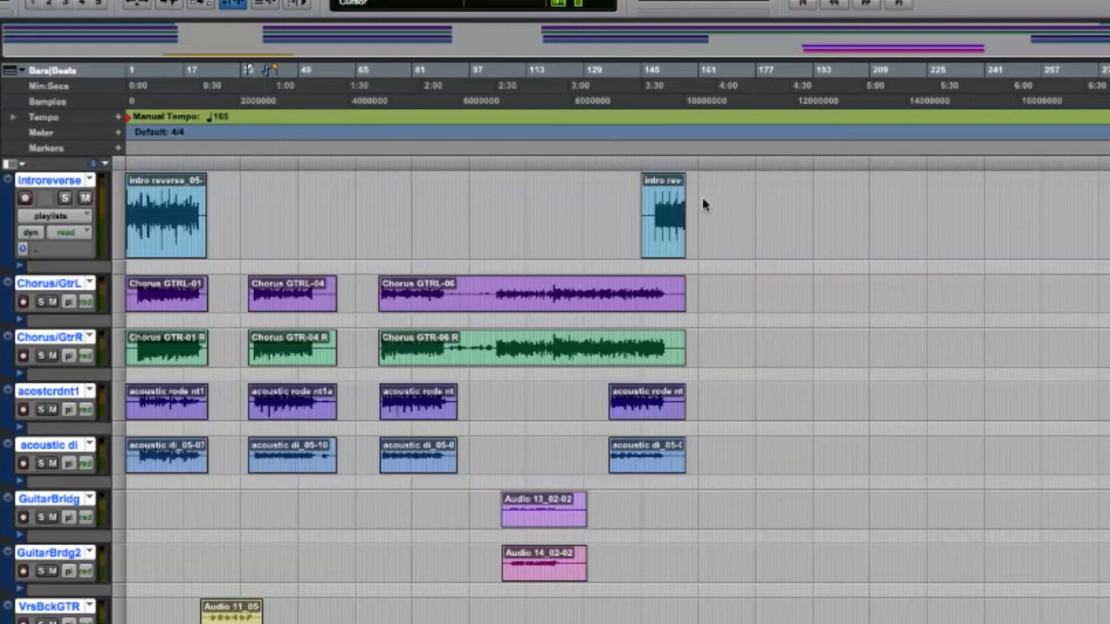
pyautogui.moveTo(700, 201)
pyautogui.mouseDown()
pyautogui.moveTo(668, 227)
pyautogui.moveTo(115, 230)
pyautogui.mouseUp()
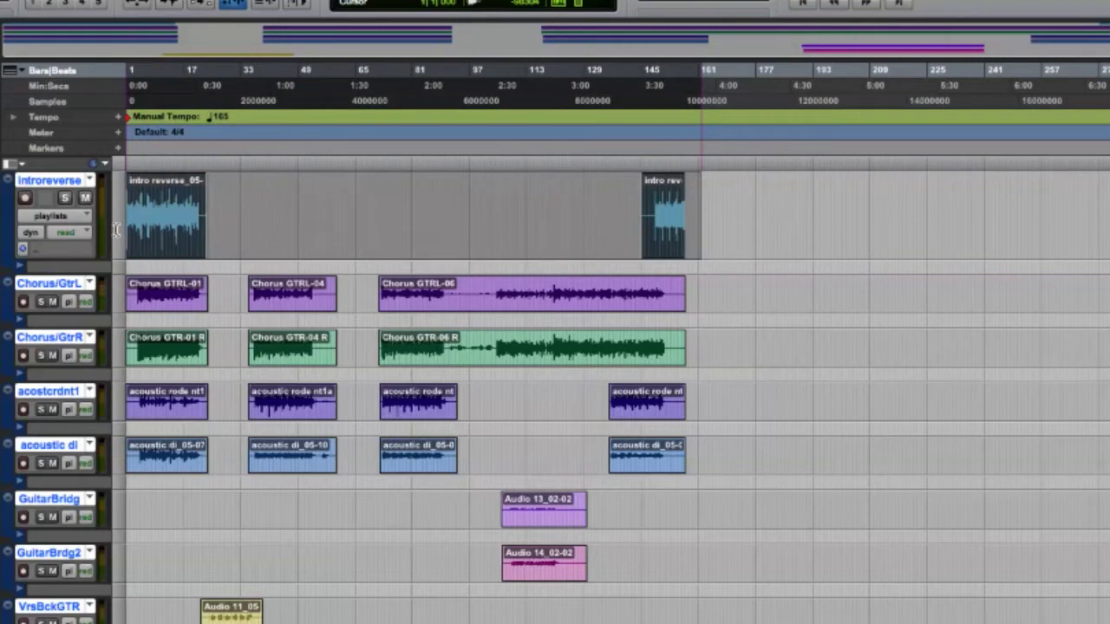
pyautogui.moveTo(112, 229); pyautogui.dragTo(123, 223)
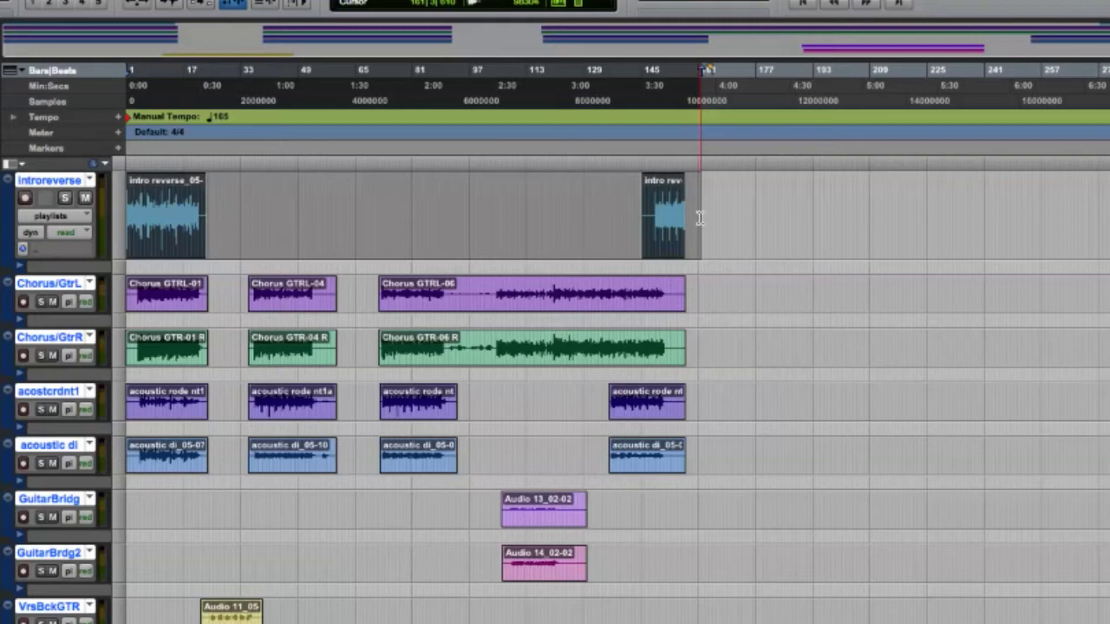
pyautogui.moveTo(700, 217); pyautogui.dragTo(114, 236)
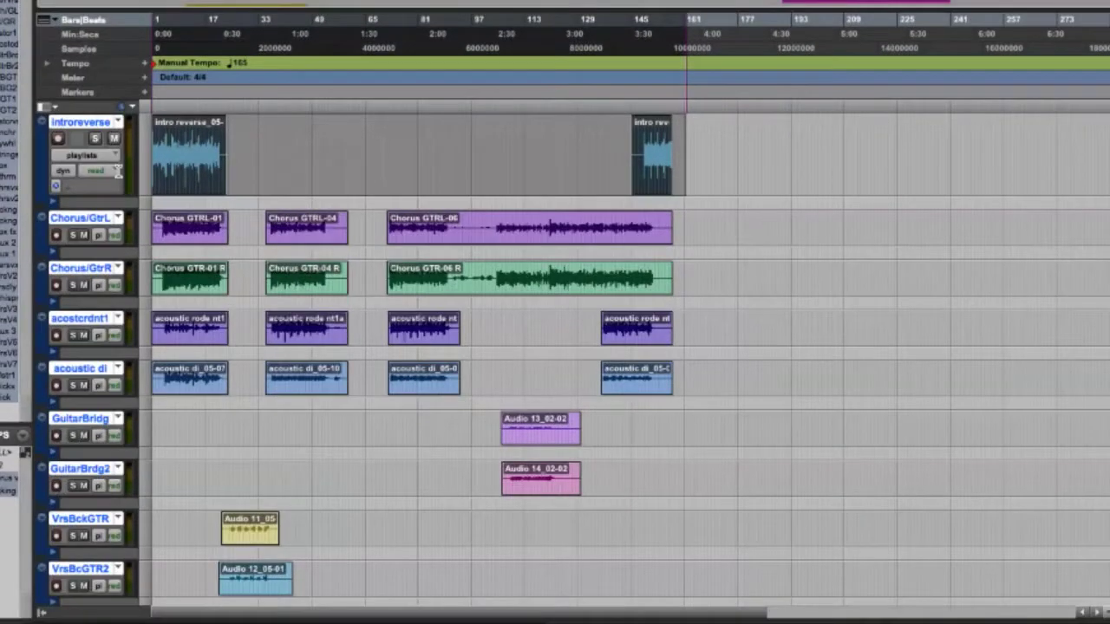
# - Extend that time selection down through every track with Shift+;
pyautogui.hotkey('shift', ';')
pyautogui.hotkey('shift', ';')
pyautogui.hotkey('shift', ';')
pyautogui.hotkey('shift', ';')
pyautogui.hotkey('shift', ';')
pyautogui.hotkey('shift', ';')
pyautogui.hotkey('shift', ';')
pyautogui.hotkey('shift', ';')
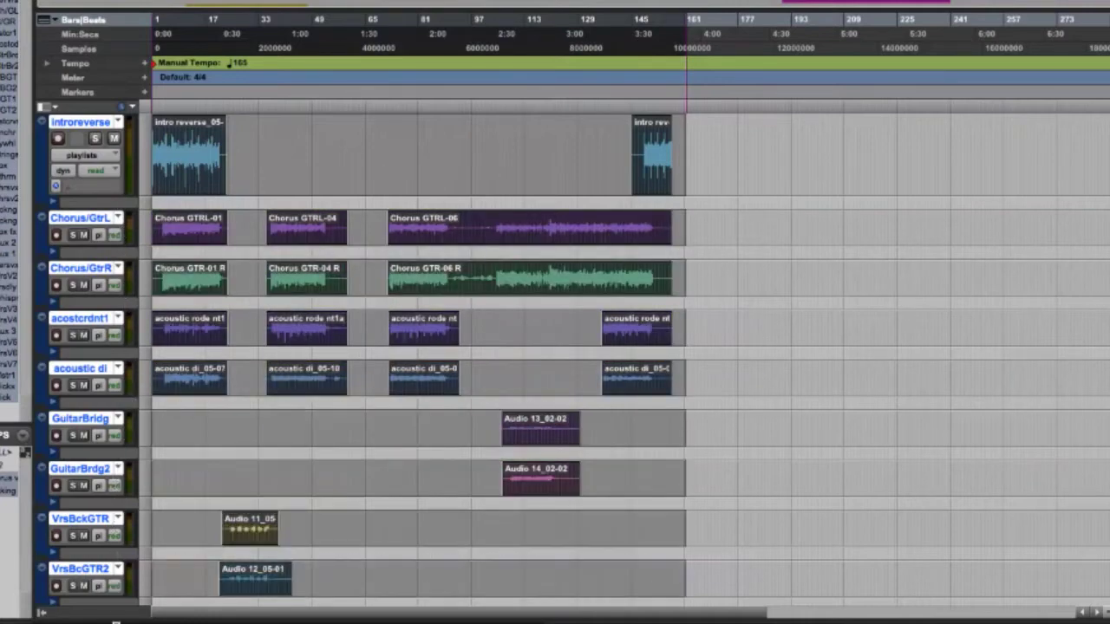
pyautogui.hotkey('shift', ';')
pyautogui.hotkey('shift', ';')
pyautogui.hotkey('shift', ';')
pyautogui.hotkey('shift', ';')
pyautogui.hotkey('shift', ';')
pyautogui.hotkey('shift', ';')
pyautogui.hotkey('shift', ';')
pyautogui.hotkey('shift', ';')
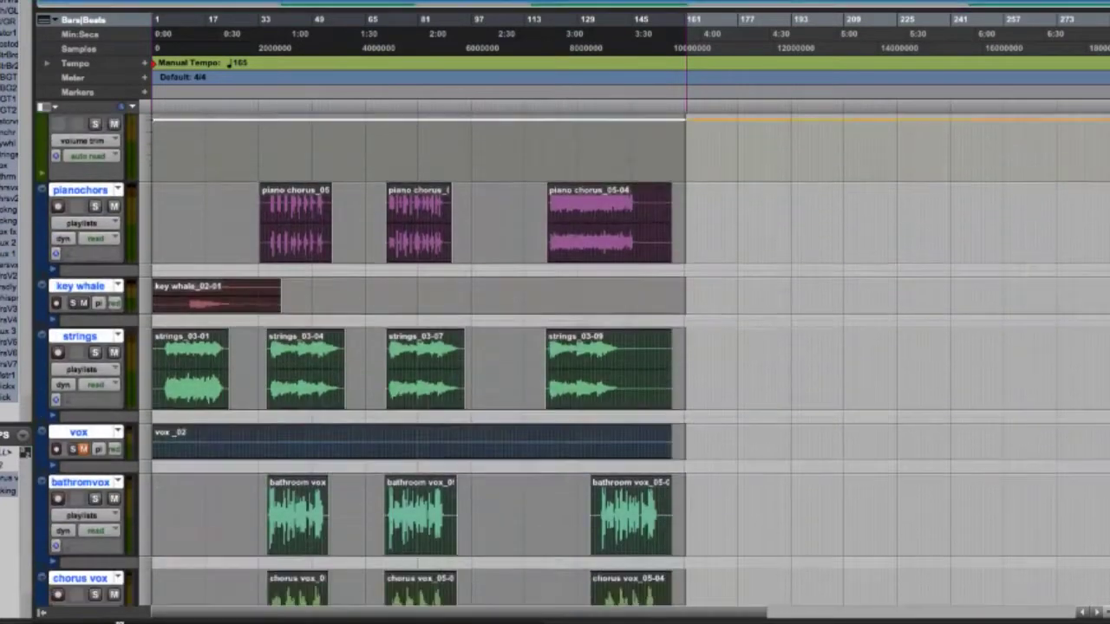
pyautogui.hotkey('shift', ';')
pyautogui.hotkey('shift', ';')
pyautogui.hotkey('shift', ';')
pyautogui.hotkey('shift', ';')
pyautogui.hotkey('shift', ';')
pyautogui.hotkey('shift', ';')
pyautogui.hotkey('shift', ';')
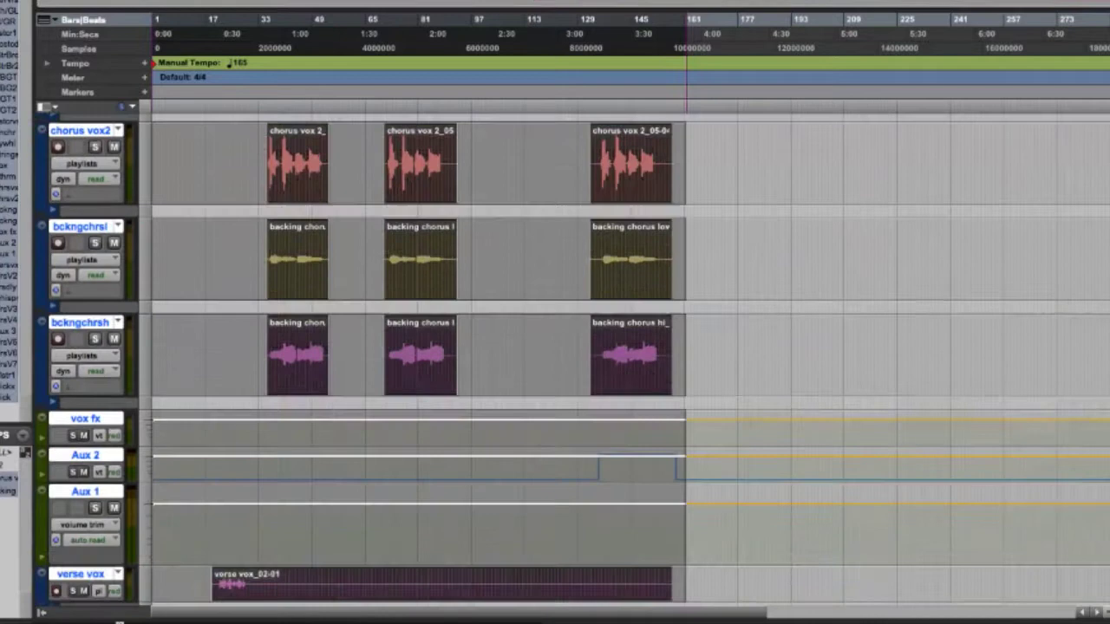
pyautogui.hotkey('shift', ';')
pyautogui.hotkey('shift', ';')
pyautogui.hotkey('shift', ';')
pyautogui.hotkey('shift', ';')
pyautogui.hotkey('shift', ';')
pyautogui.hotkey('shift', ';')
pyautogui.hotkey('shift', ';')
pyautogui.hotkey('shift', ';')
pyautogui.hotkey('shift', ';')
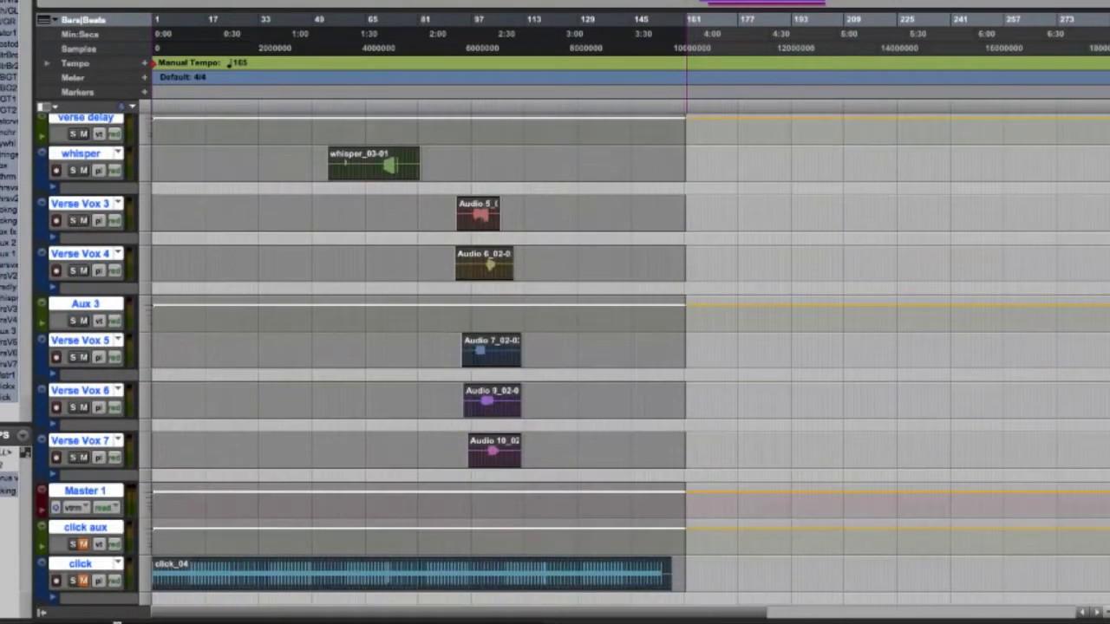
pyautogui.hotkey('shift', ';')
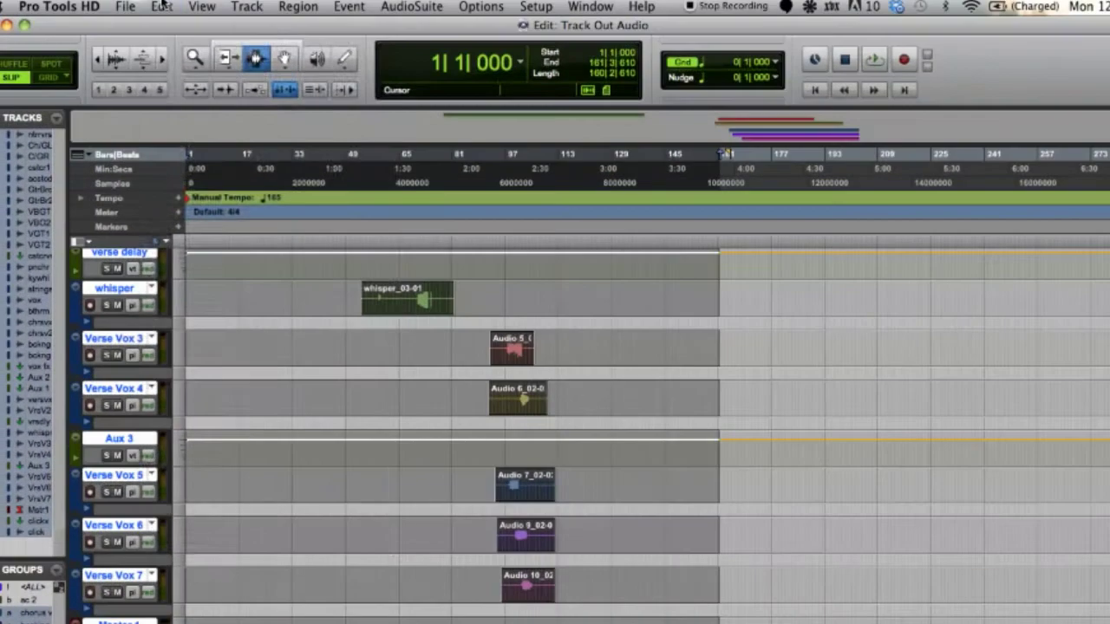
# - Apply Edit > Consolidate Region to the selected range on all tracks
pyautogui.click(163, 5)
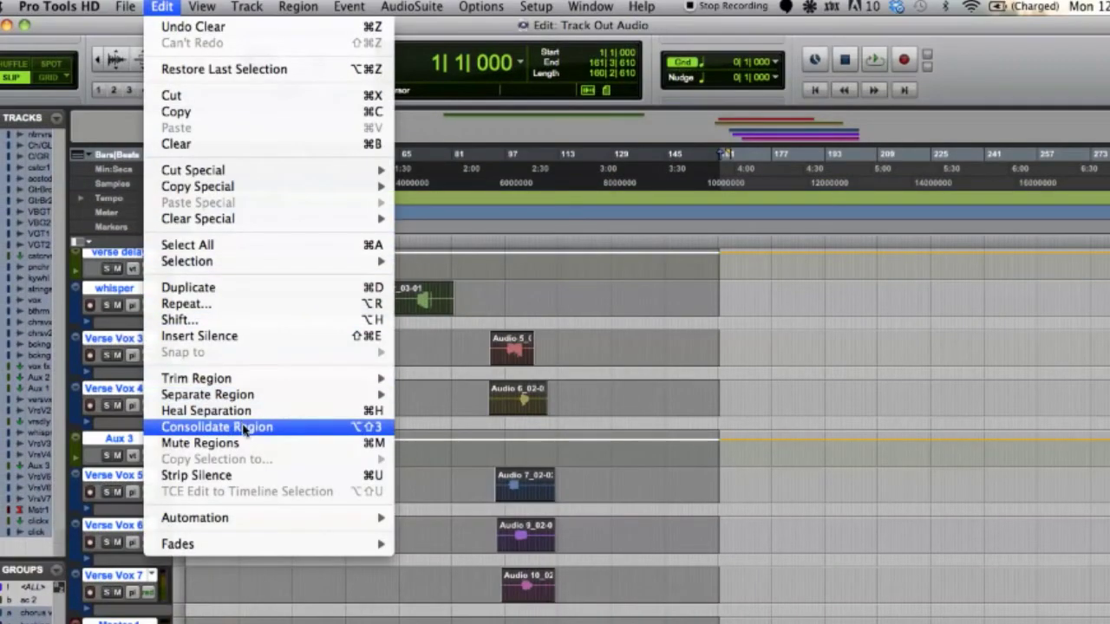
pyautogui.click(244, 427)
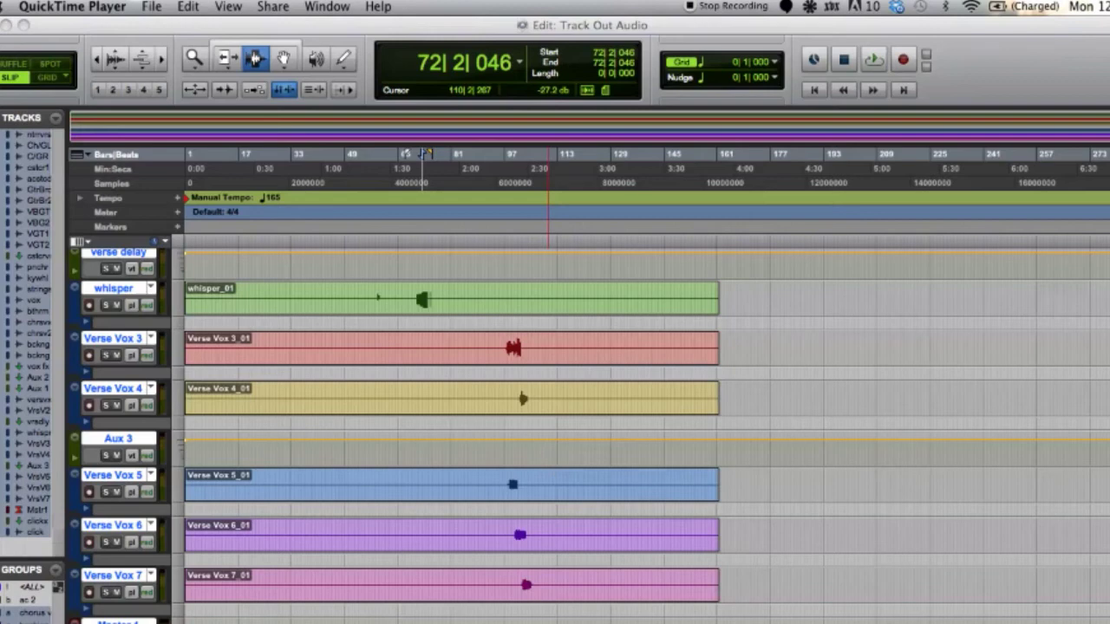
# - Scroll the Edit window to confirm every track is one equal-length clip, then leave Pro Tools
pyautogui.scroll(1, 451, 434)
pyautogui.scroll(3, 451, 434)
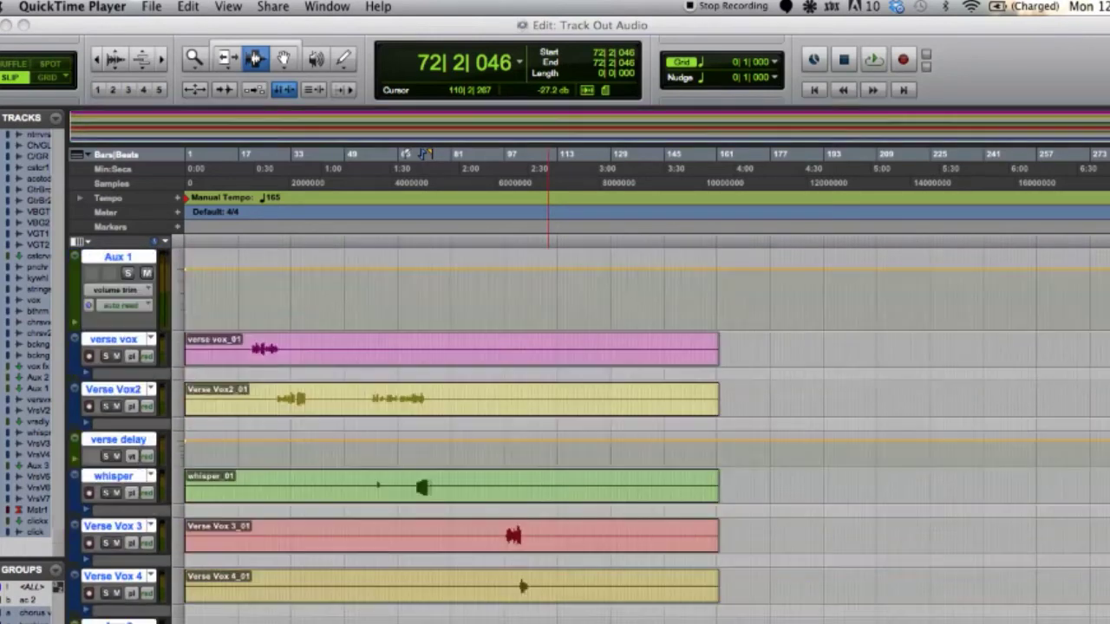
pyautogui.scroll(2, 450, 434)
pyautogui.scroll(2, 451, 433)
pyautogui.scroll(2, 450, 434)
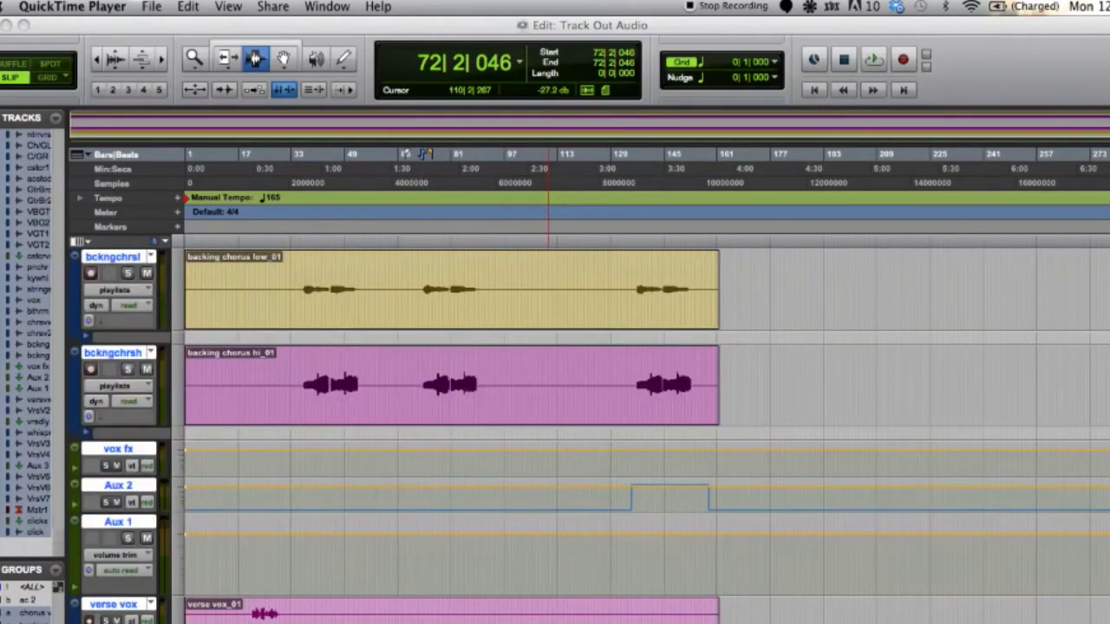
pyautogui.scroll(2, 451, 433)
pyautogui.scroll(4, 450, 433)
pyautogui.scroll(1, 451, 433)
pyautogui.scroll(2, 450, 433)
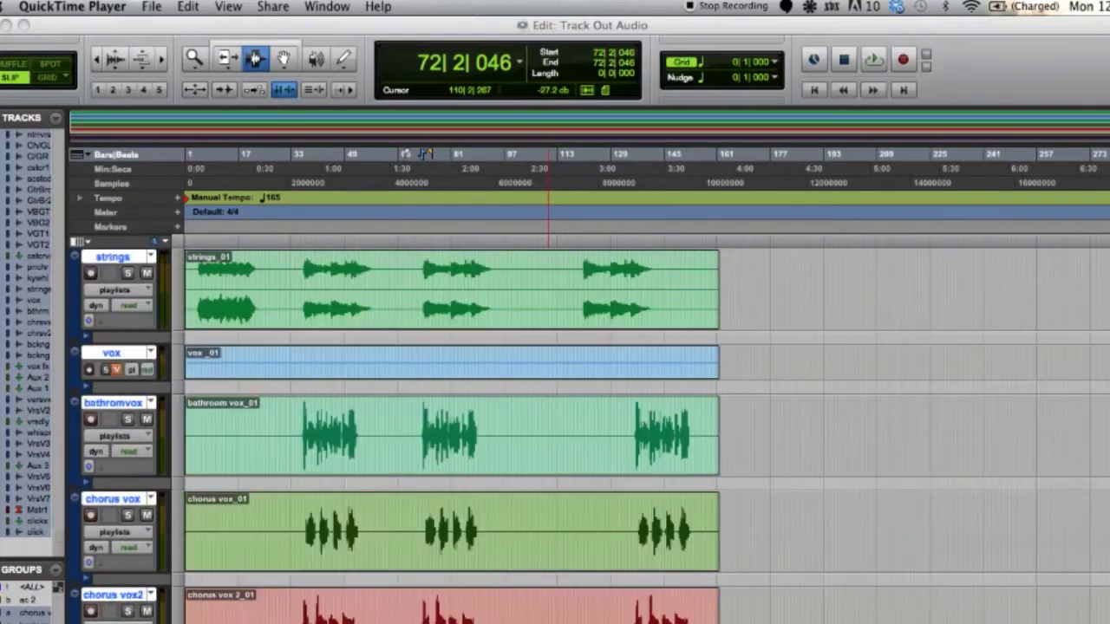
pyautogui.scroll(2, 425, 153)
pyautogui.scroll(3, 425, 153)
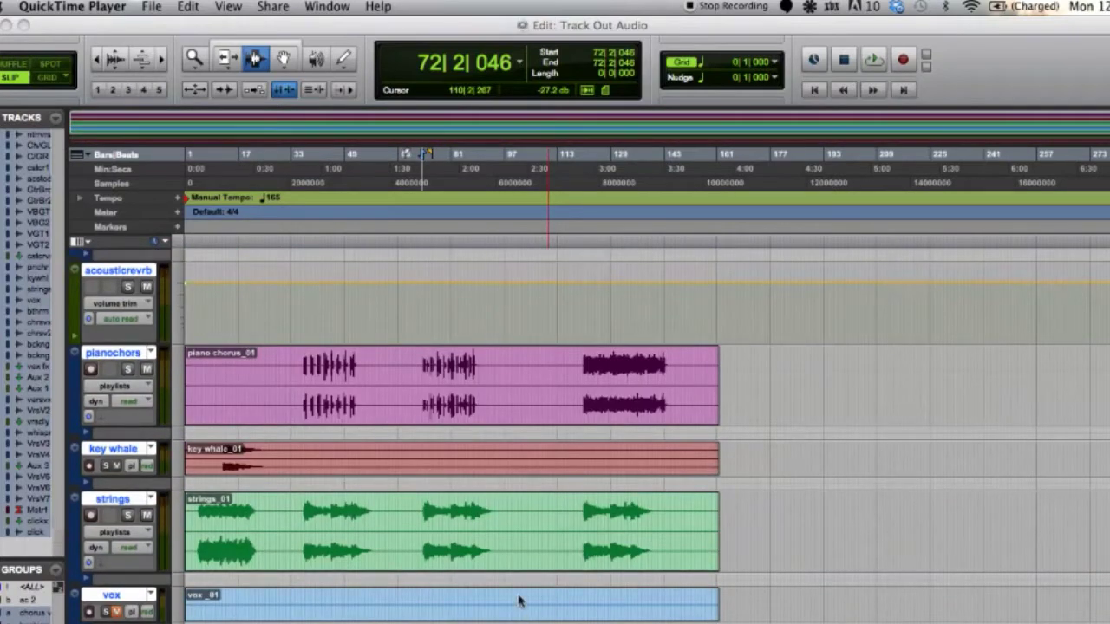
pyautogui.scroll(1, 579, 447)
pyautogui.scroll(2, 578, 446)
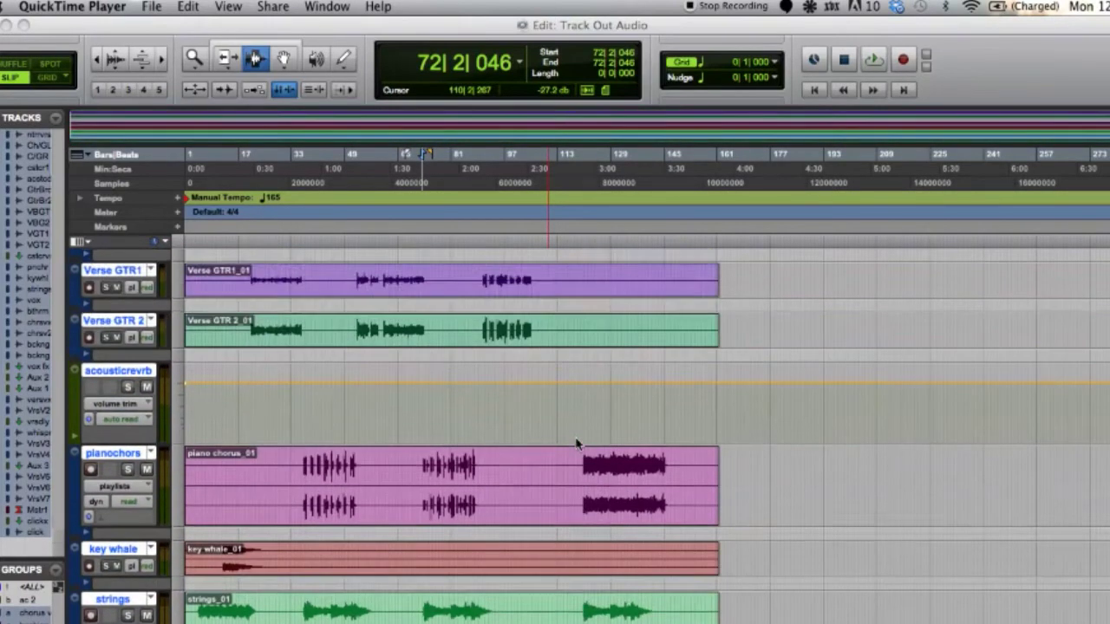
pyautogui.scroll(2, 579, 447)
pyautogui.scroll(2, 580, 446)
pyautogui.scroll(1, 581, 448)
pyautogui.scroll(1, 586, 449)
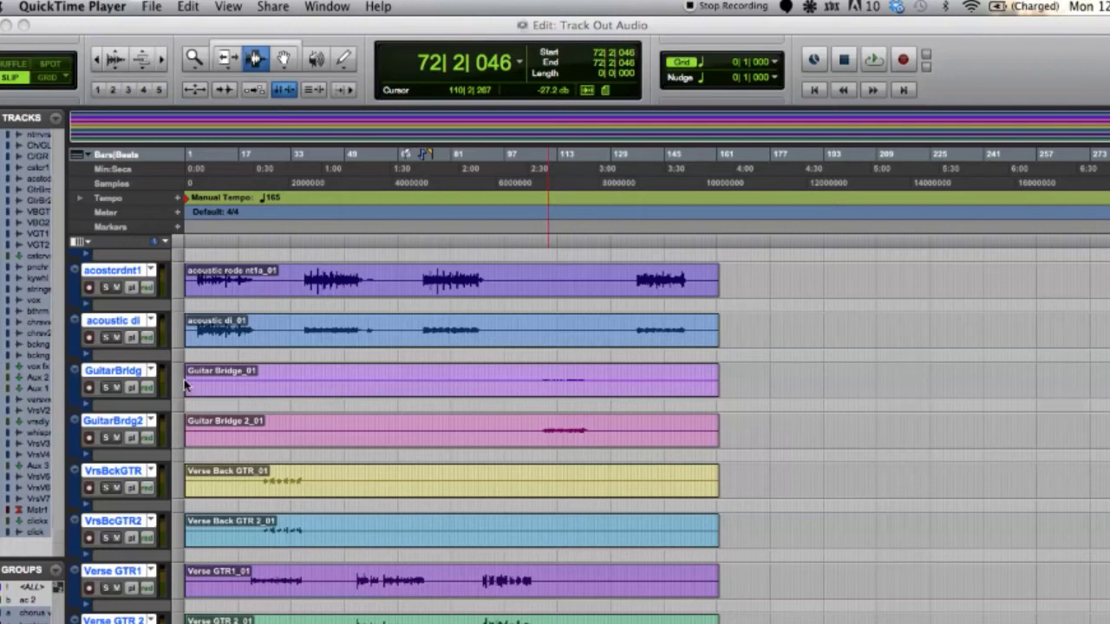
pyautogui.scroll(2, 413, 424)
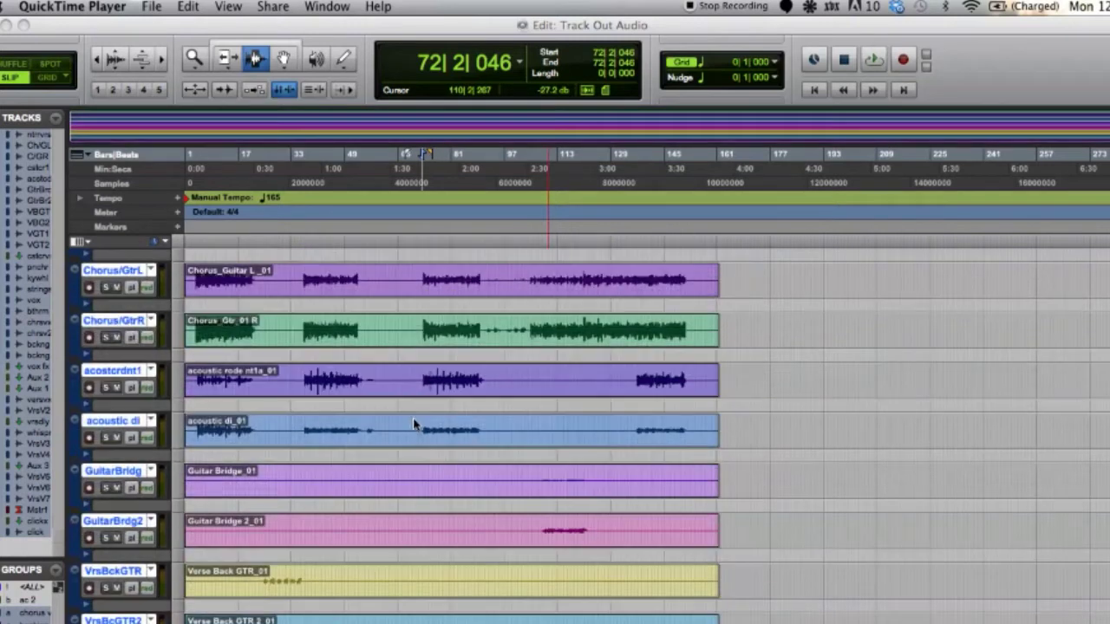
pyautogui.scroll(2, 414, 423)
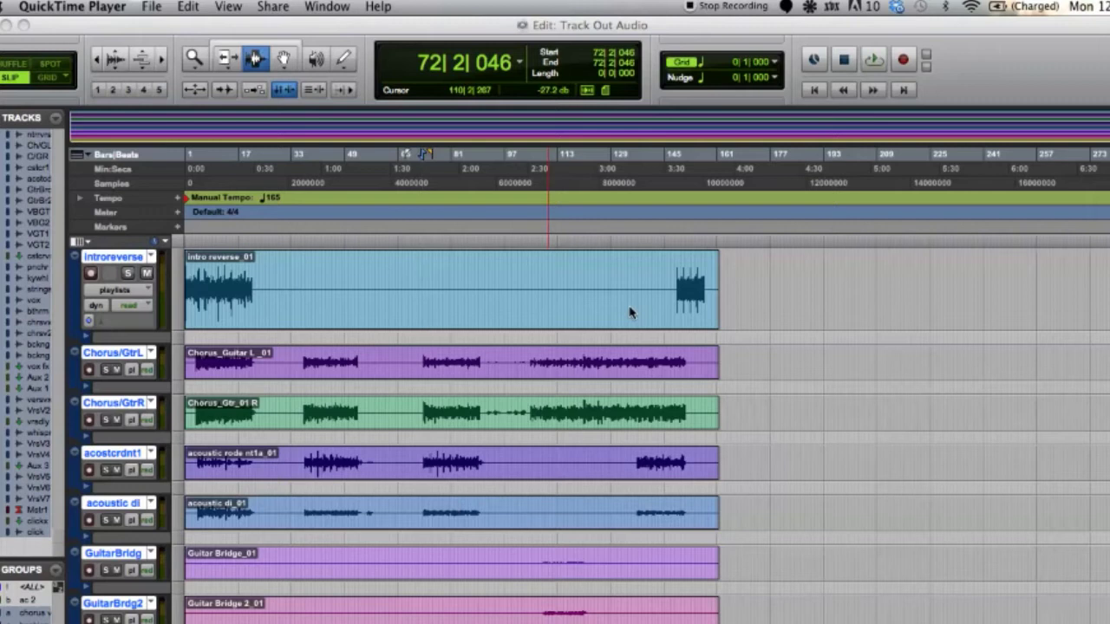
pyautogui.press('super+Tab')
pyautogui.press('super+Tab')
pyautogui.press('super+Tab')
# - Go to the WeTransfer page in Chrome and open the Add files picker
pyautogui.press('super+shift+Tab')
pyautogui.press('super+shift+Tab')
pyautogui.press('super+Tab')
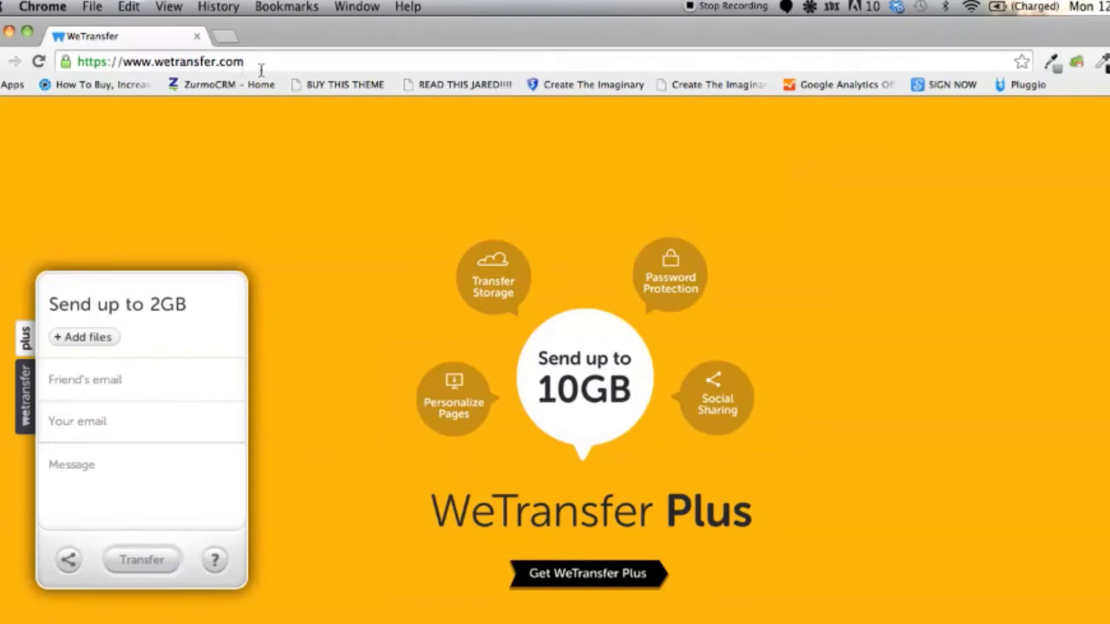
pyautogui.click(92, 341)
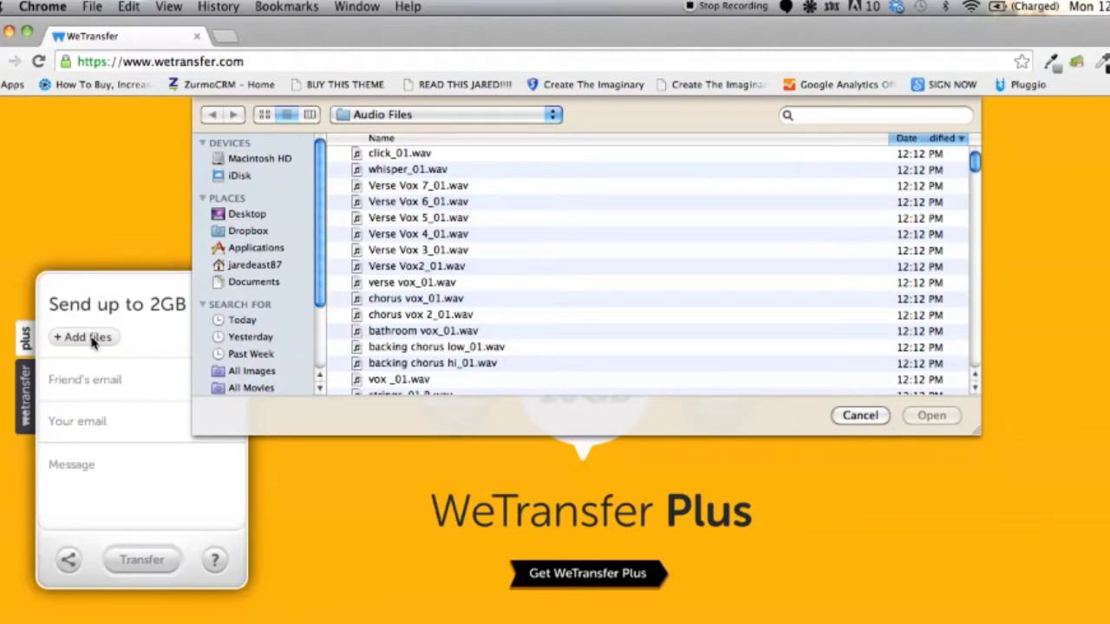
# - Browse to Desktop > Track Out Audio > Audio Files in the file picker
pyautogui.click(249, 231)
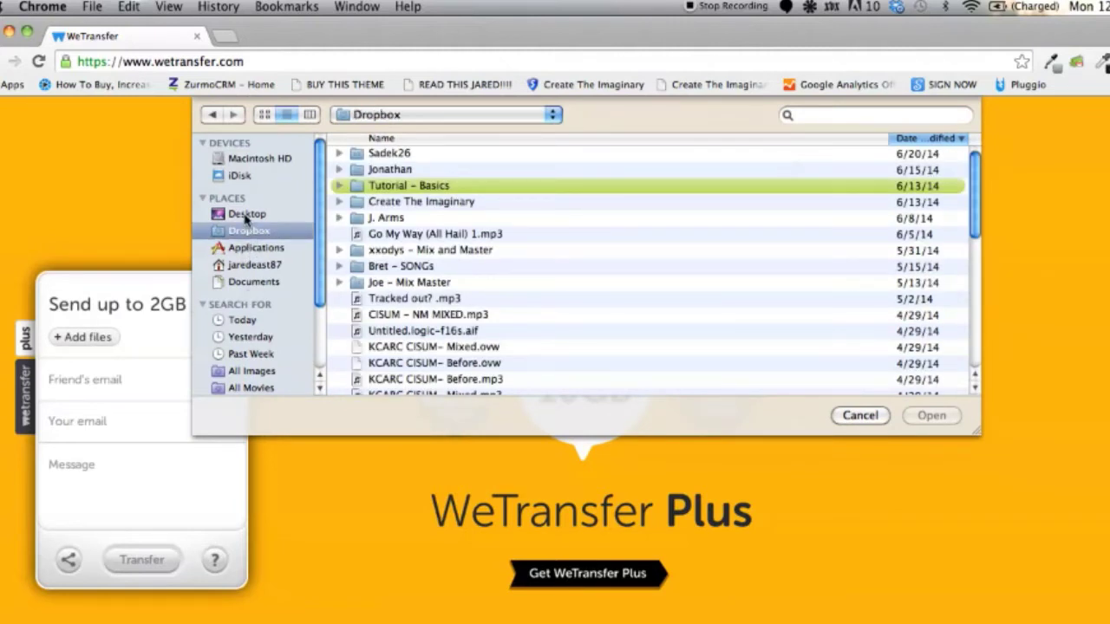
pyautogui.click(247, 215)
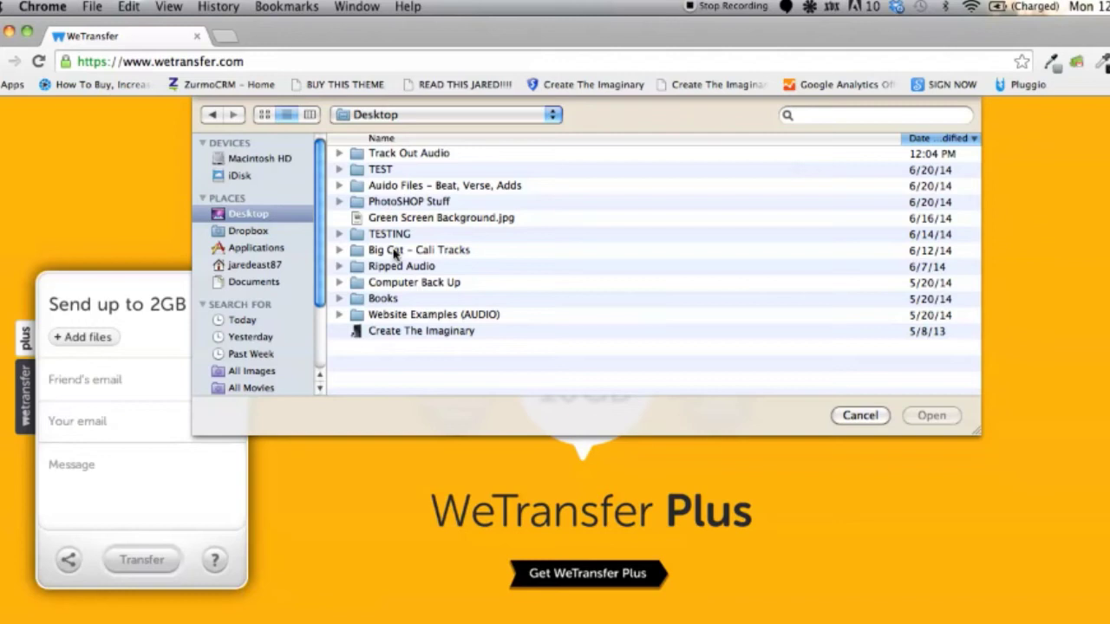
pyautogui.click(396, 154)
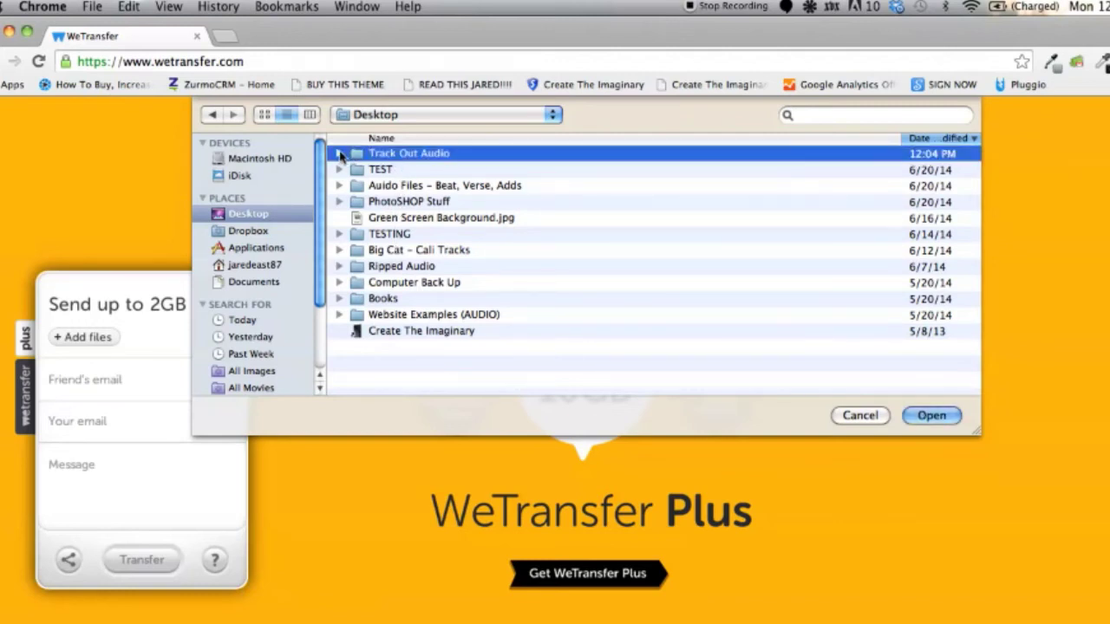
pyautogui.click(339, 153)
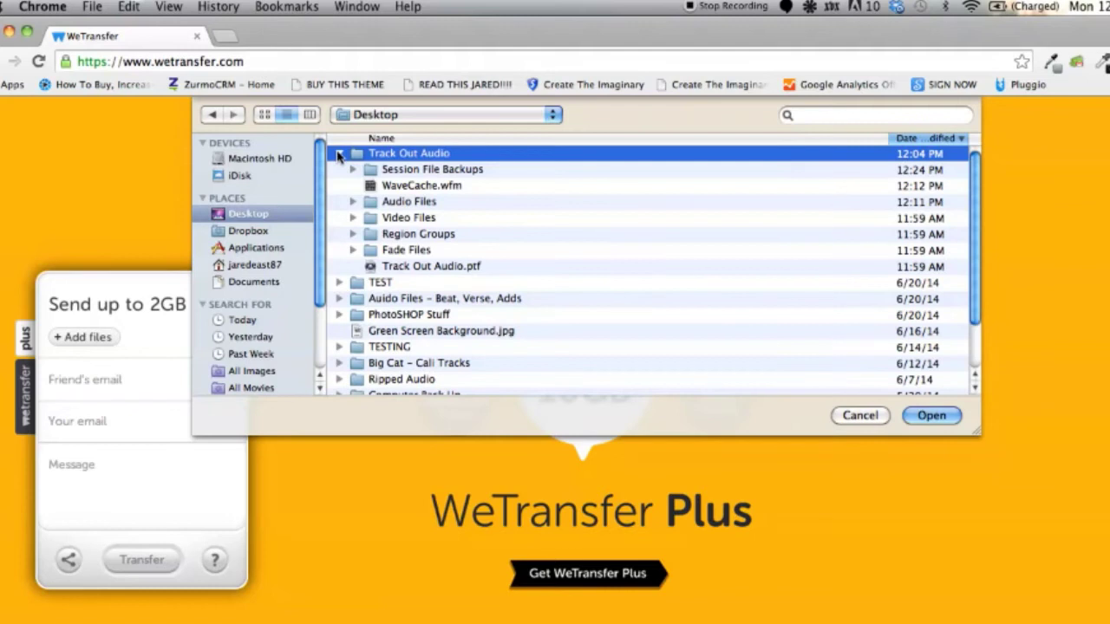
pyautogui.click(373, 205)
pyautogui.click(353, 202)
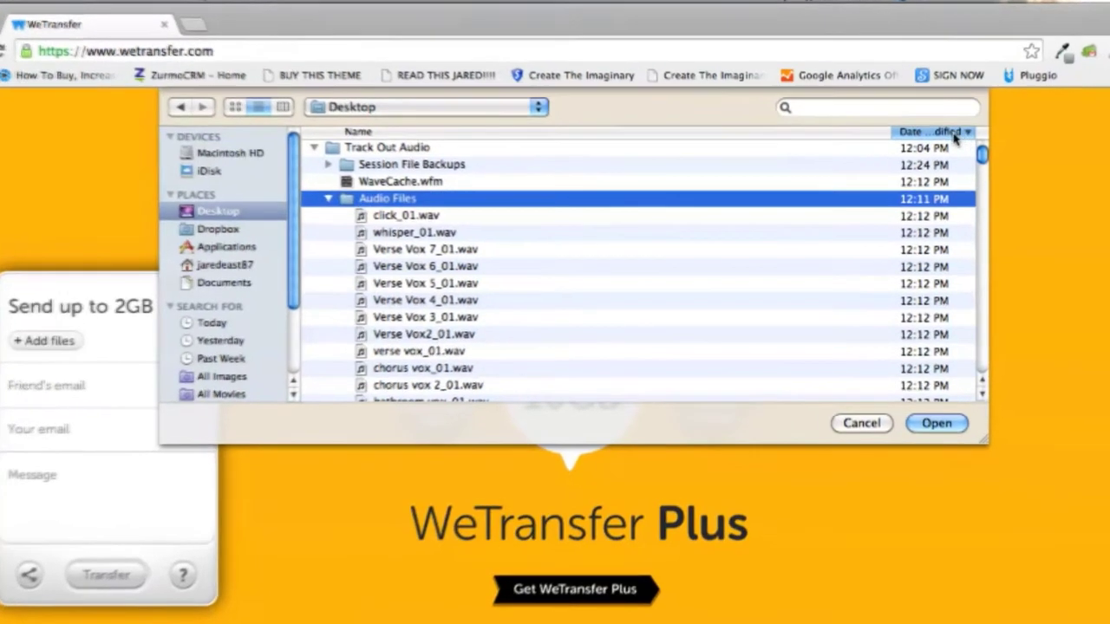
# - Sort the WAVs by Date Modified newest first and select click_01.wav
pyautogui.click(953, 133)
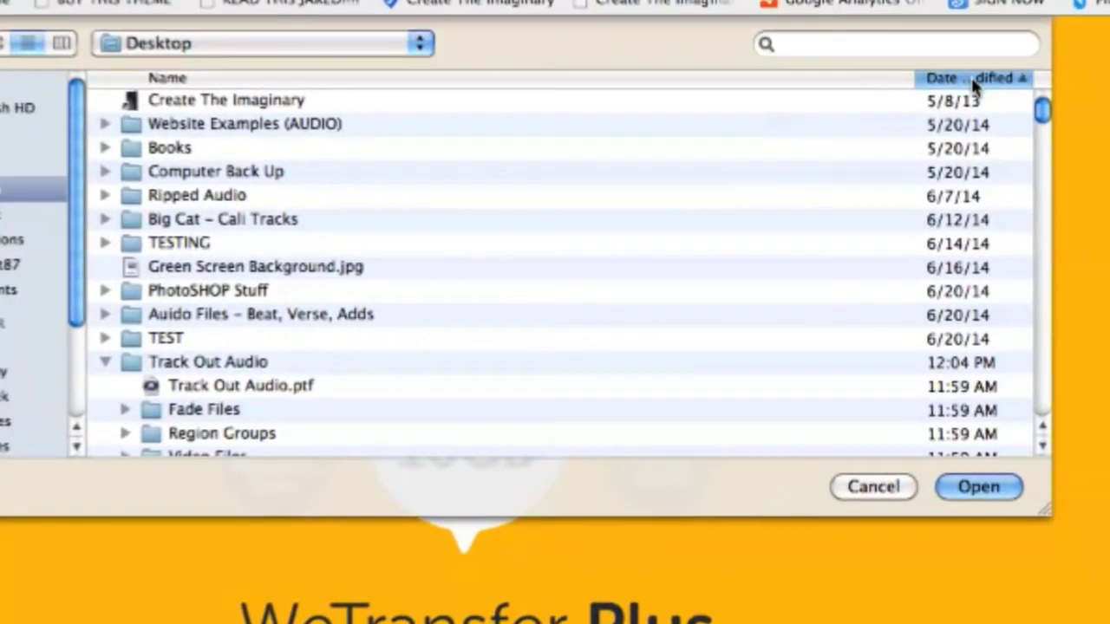
pyautogui.click(972, 85)
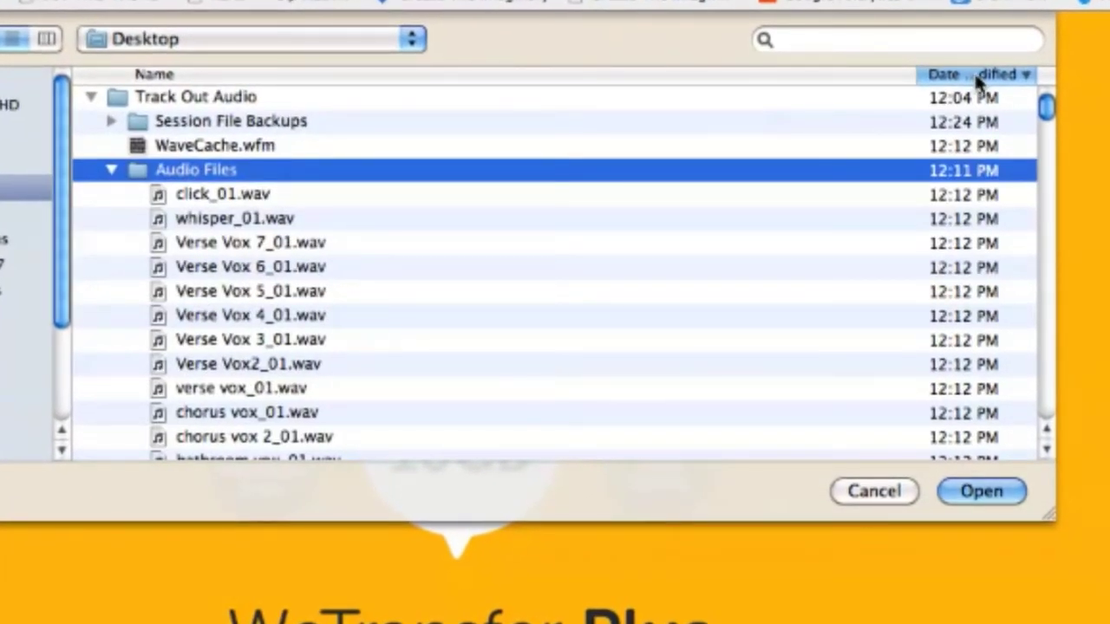
pyautogui.click(277, 197)
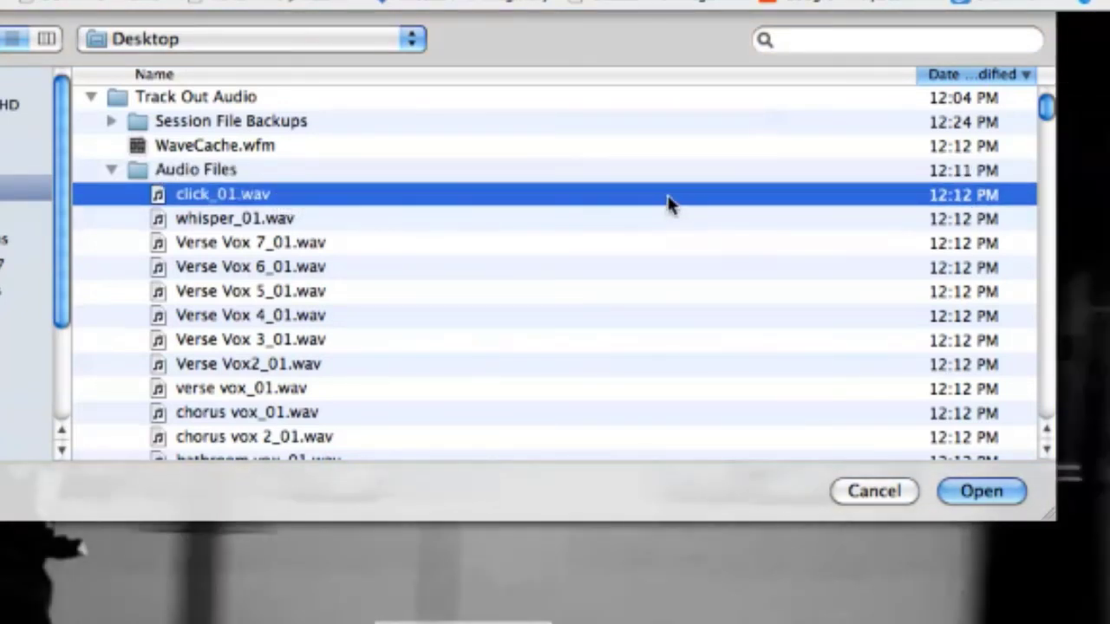
pyautogui.scroll(-1, 668, 203)
pyautogui.scroll(-2, 668, 206)
pyautogui.scroll(-2, 668, 208)
pyautogui.scroll(-3, 668, 209)
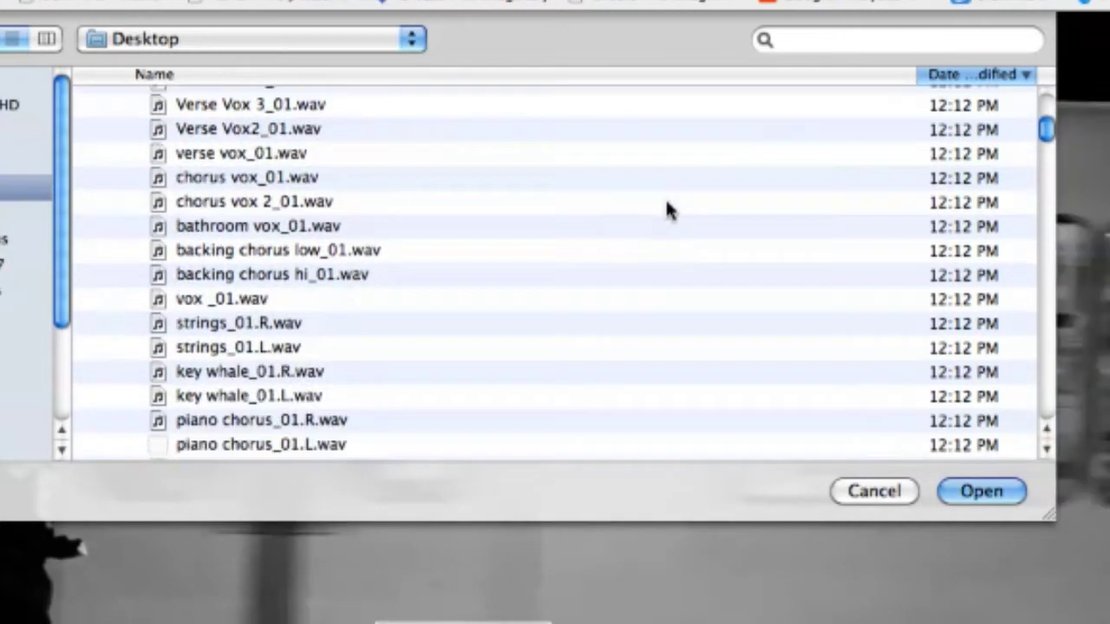
pyautogui.scroll(-5, 667, 210)
pyautogui.scroll(-2, 668, 212)
pyautogui.scroll(-4, 668, 213)
pyautogui.scroll(-3, 668, 215)
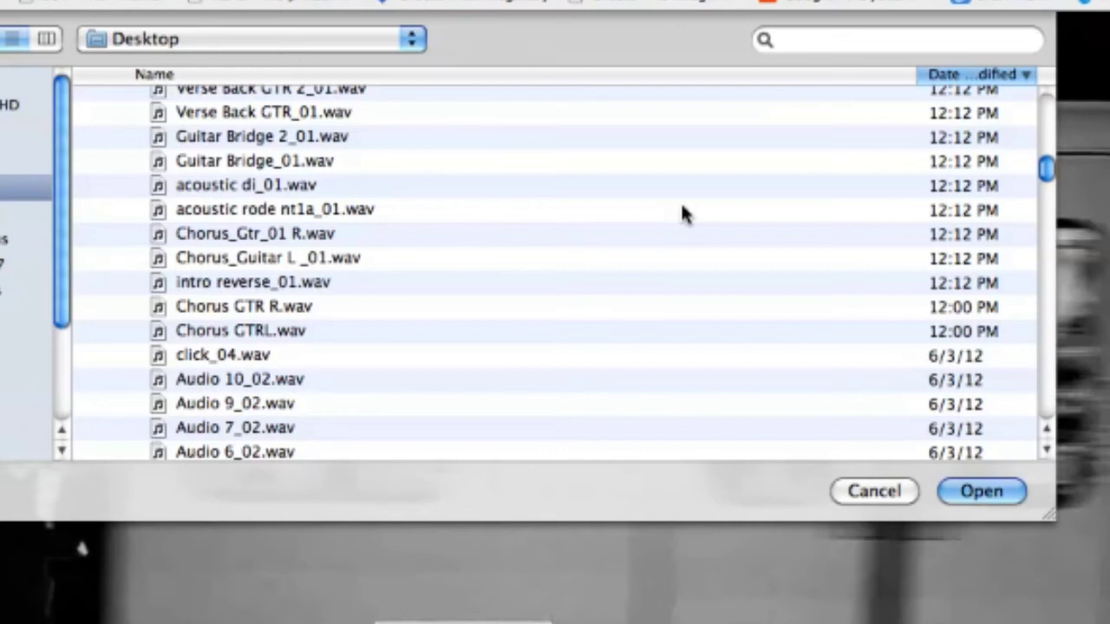
# - Select click_01.wav through intro reverse_01.wav and attach them to the transfer
pyautogui.keyDown('shift'); pyautogui.click(645, 291); pyautogui.keyUp('shift')
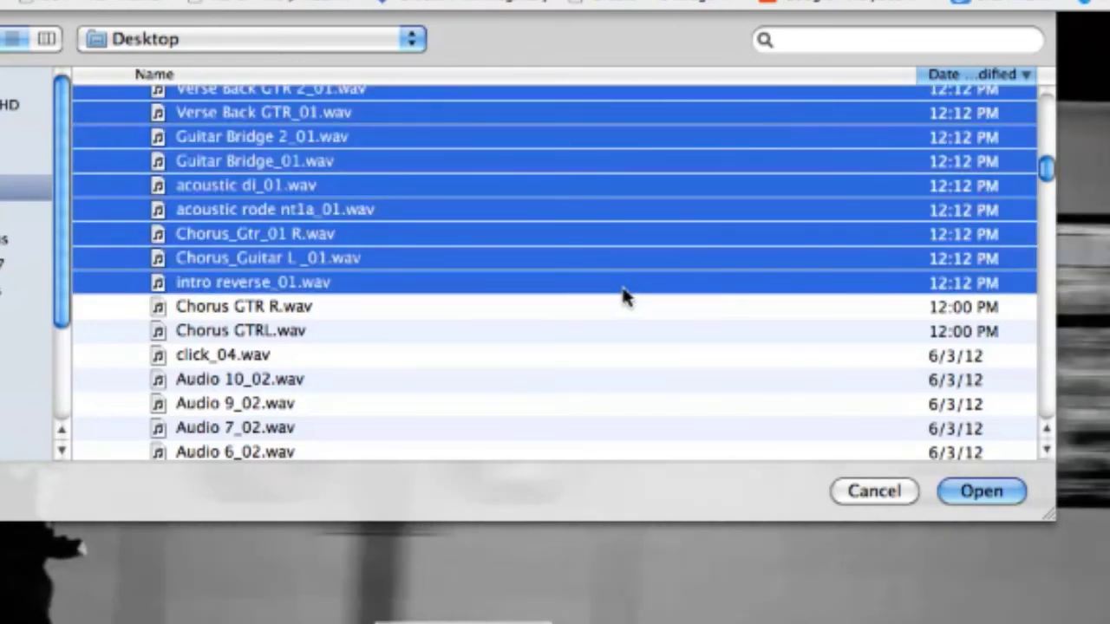
pyautogui.click(980, 490)
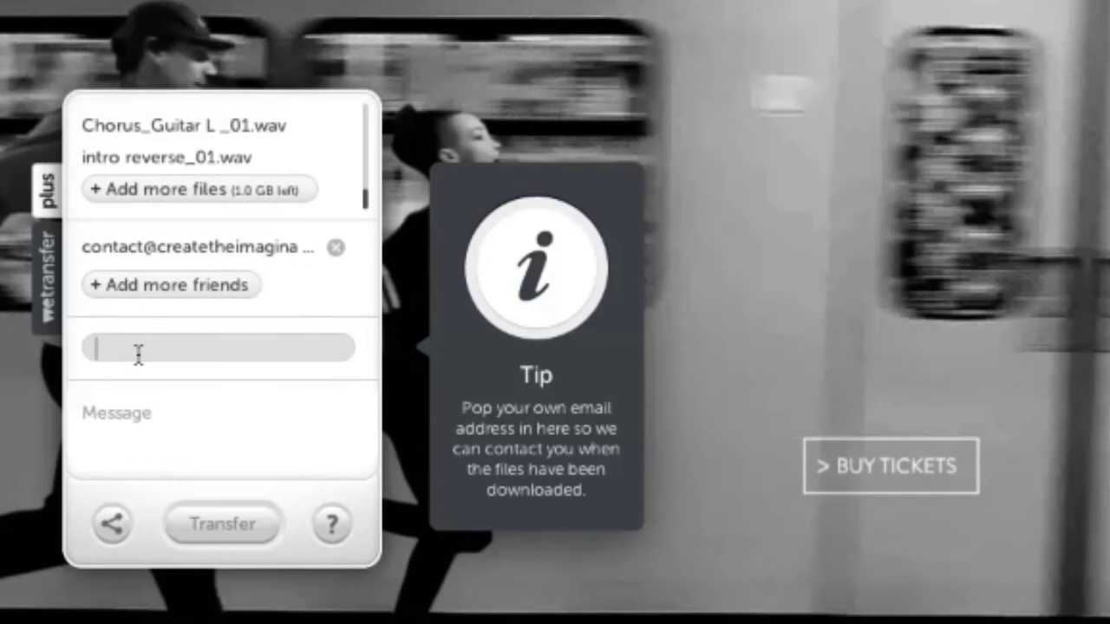
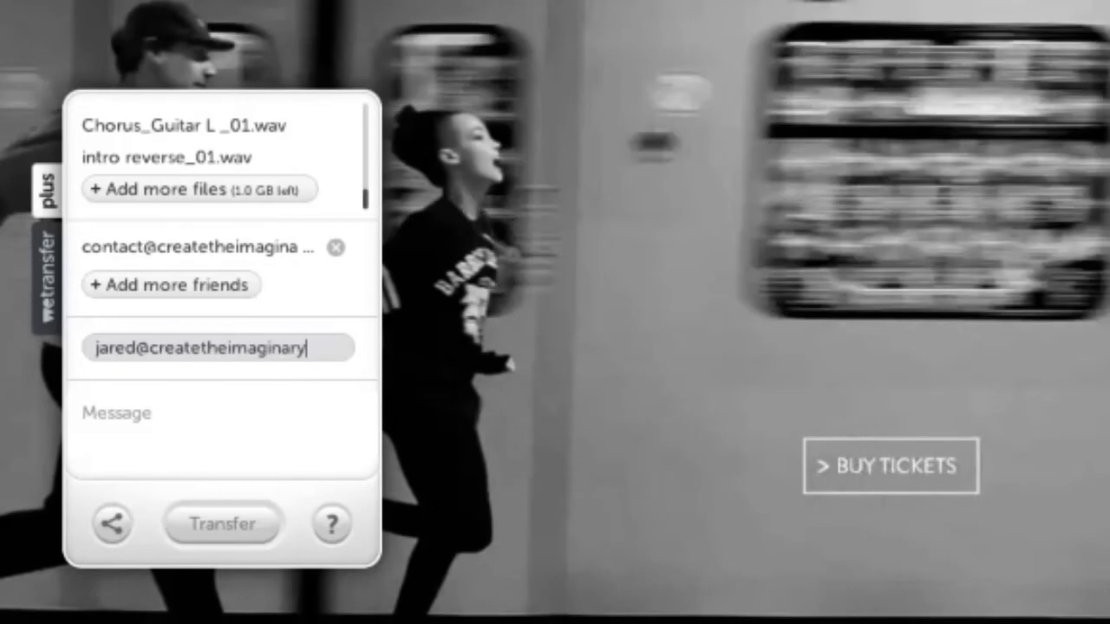
pyautogui.press('Tab')
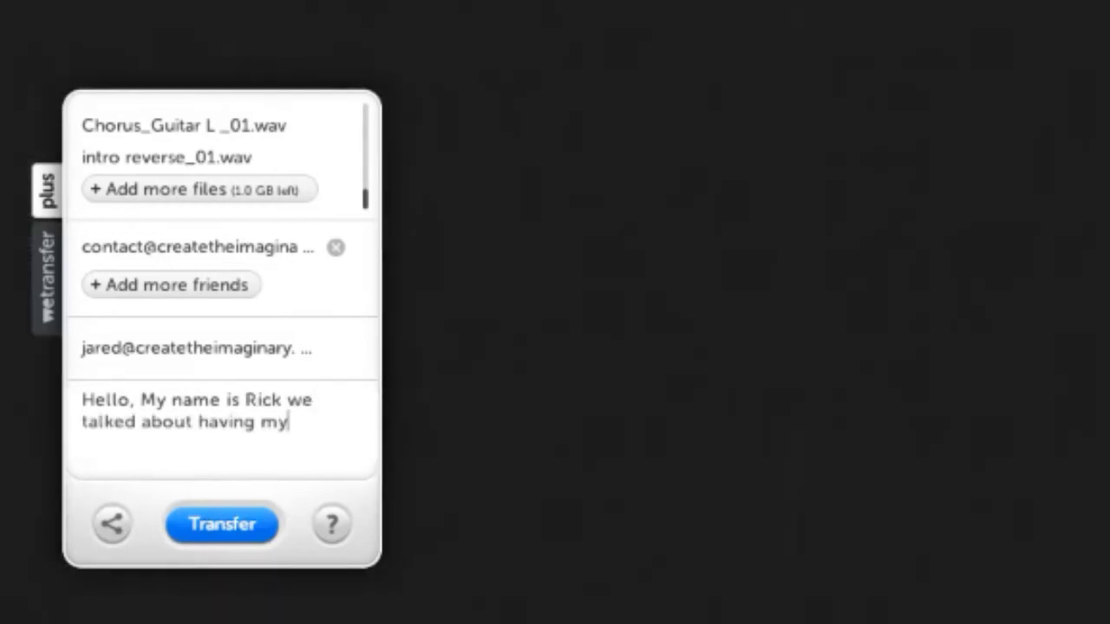
pyautogui.write(' song mixed. Here you go!')
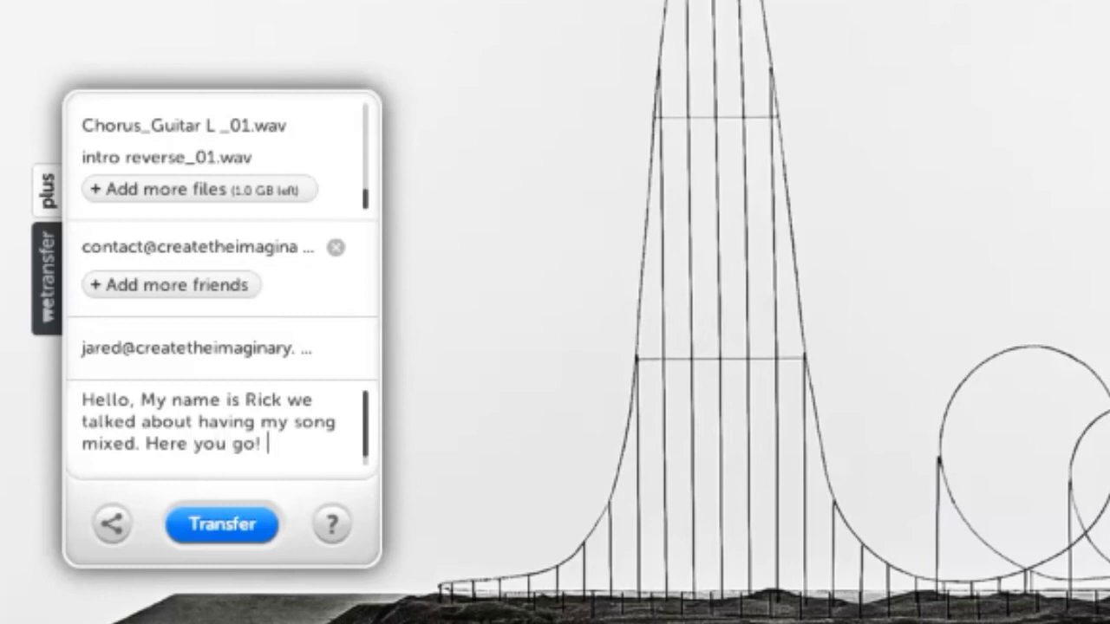
pyautogui.write('My payment address')
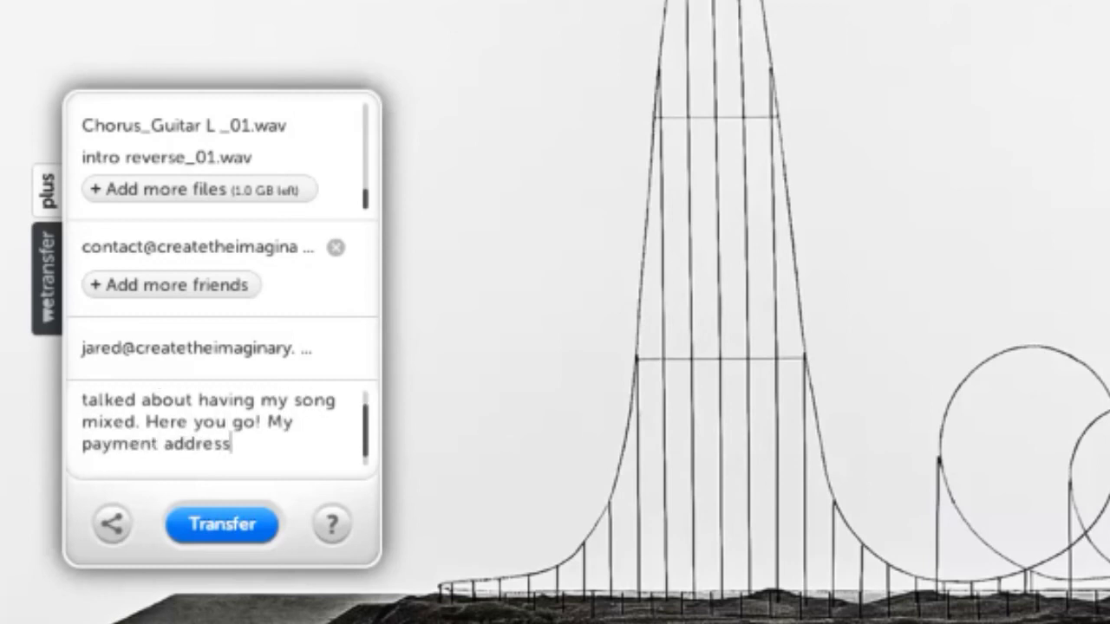
pyautogui.write('the same as this tra')
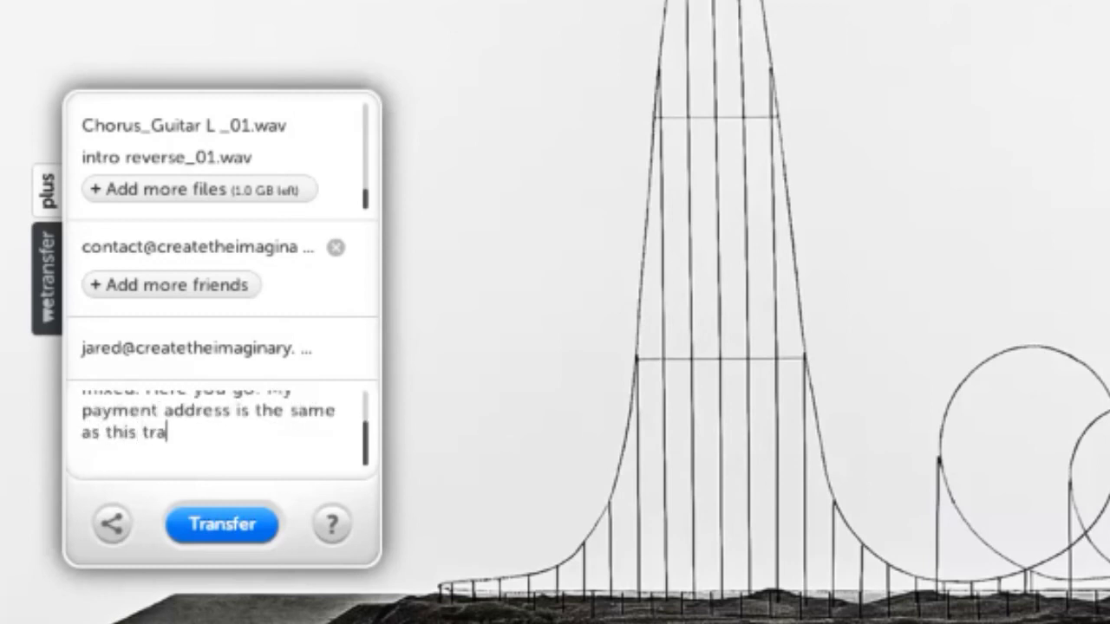
pyautogui.write('nsferaddress')
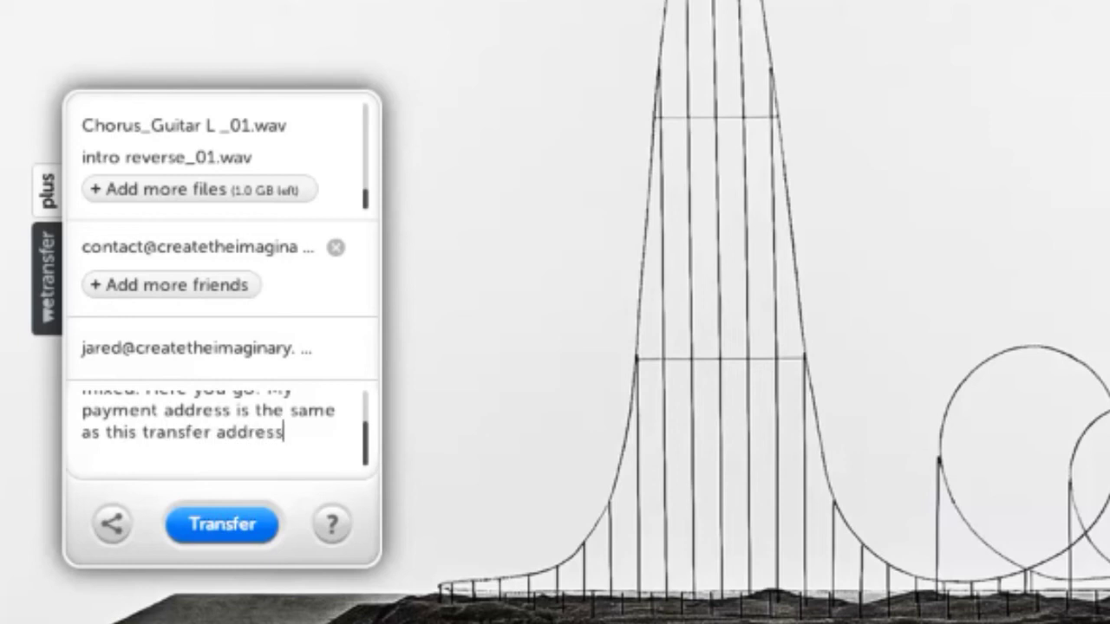
pyautogui.write('.')
# - Start the 973.4 MB upload with the Transfer button
pyautogui.click(252, 527)
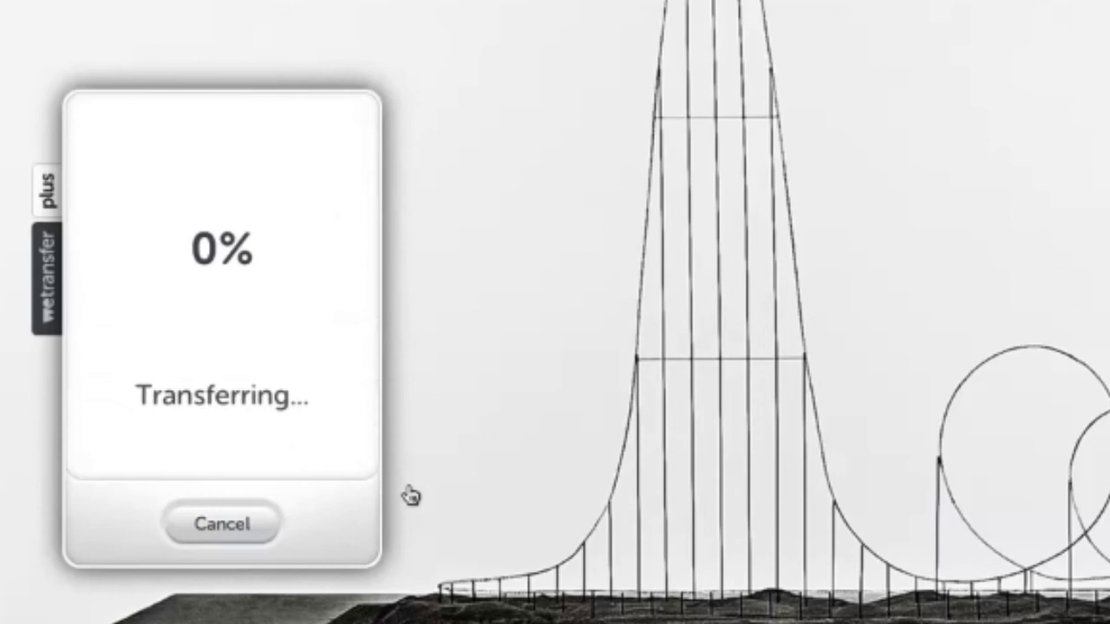